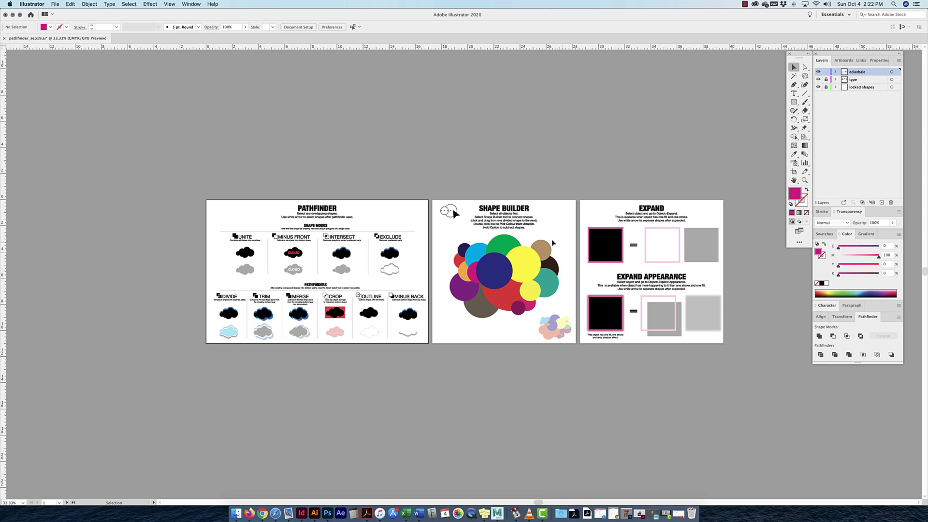
Step: Detach the Pathfinder controls from their dock and float them above the Pathfinder artboard
key("super+=")
key("super+=")
key("super+=")
left_click_drag(352, 220, 568, 237)
key("super+-")
key("super+minus")
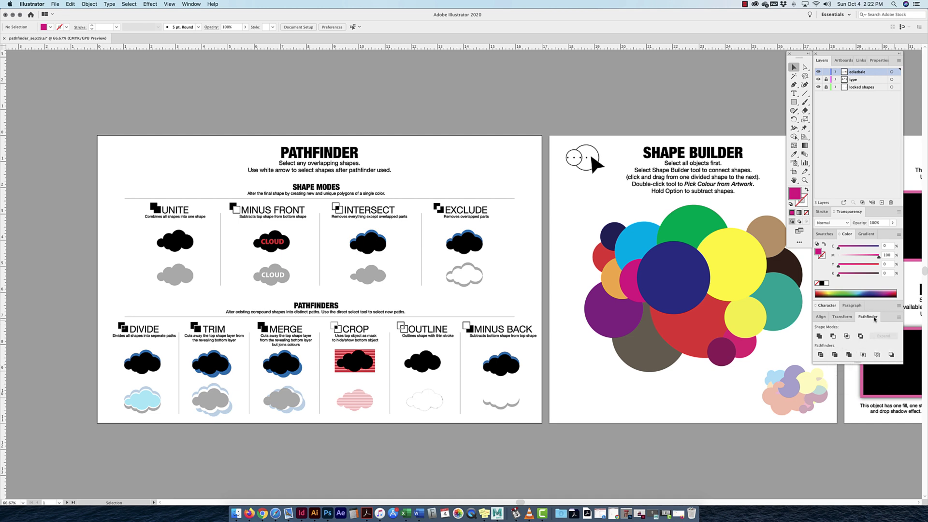
left_click_drag(873, 317, 631, 102)
left_click(202, 4)
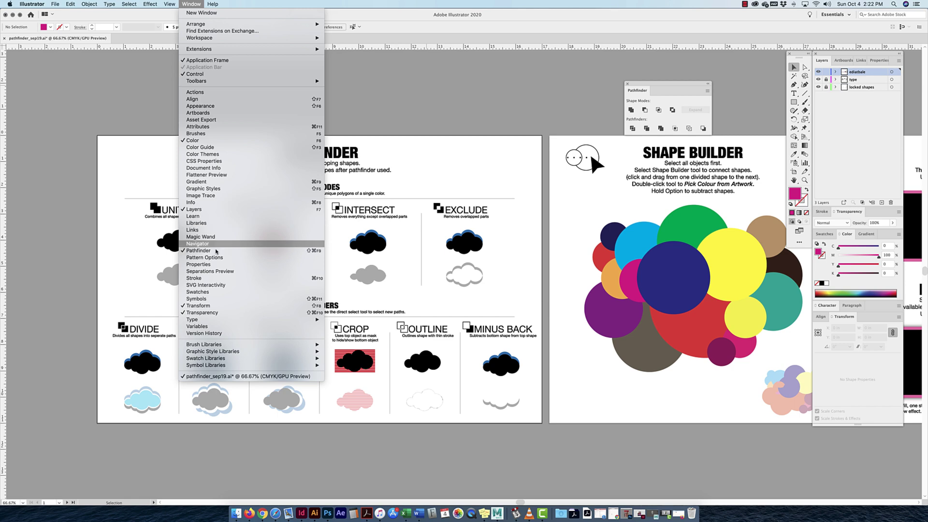
mouse_move(55, 4)
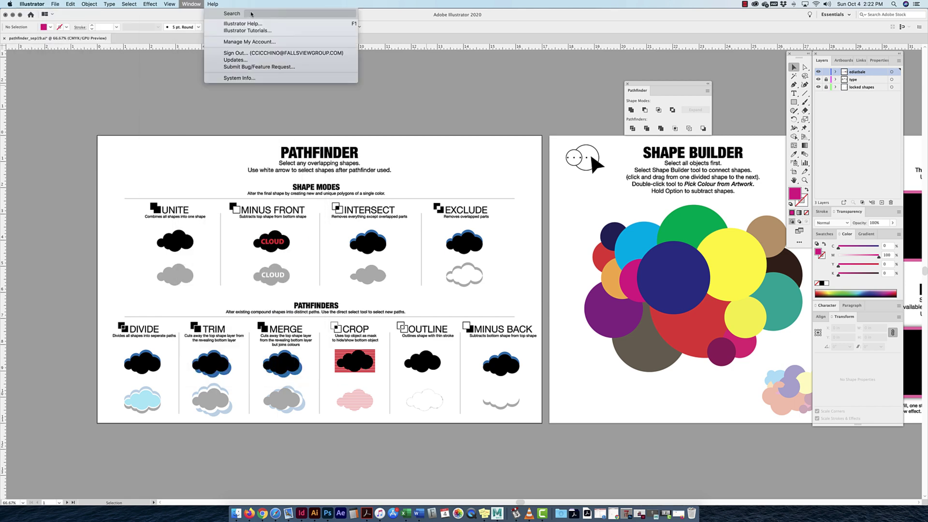
left_click(656, 84)
left_click_drag(707, 84, 328, 85)
scroll(440, 178, "left", 2)
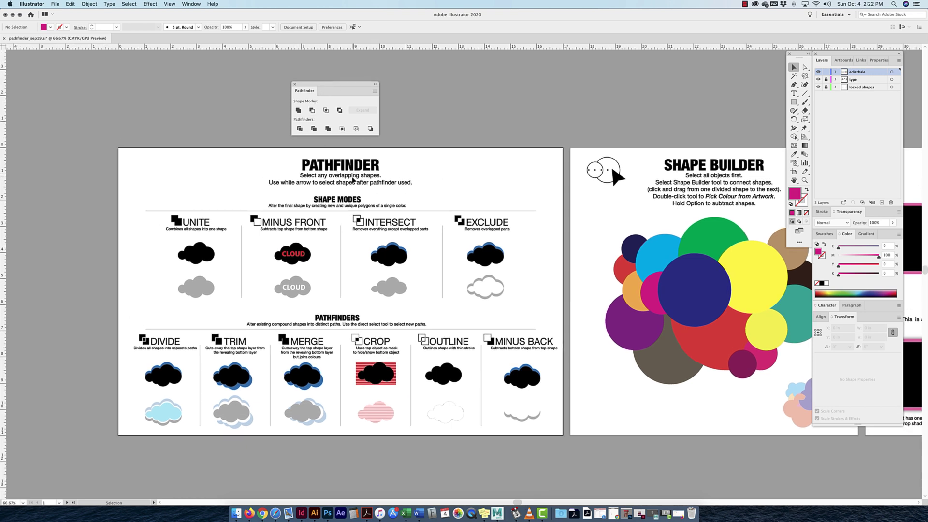
Step: Draw a magenta square about 1.52 in wide beside the PATHFINDER title and place a green-filled duplicate next to it
left_click(794, 102)
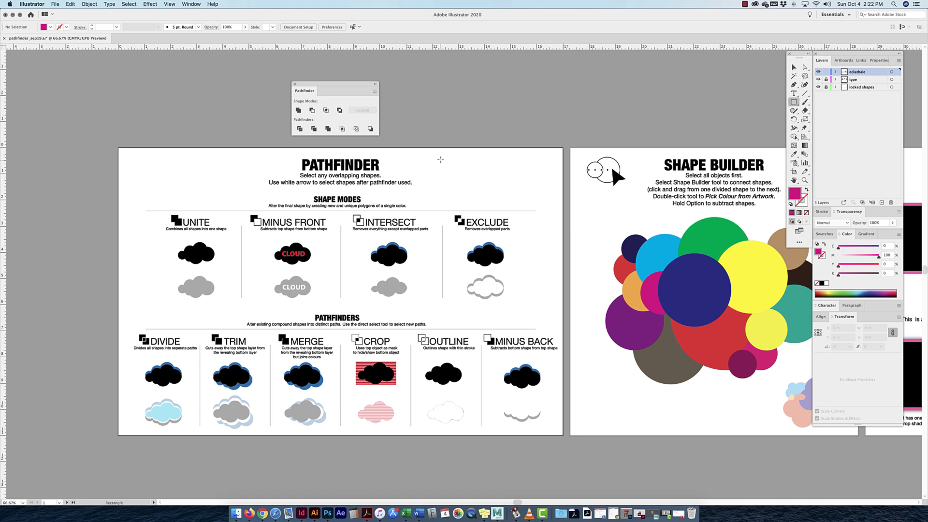
left_click_drag(440, 158, 517, 187)
key("v")
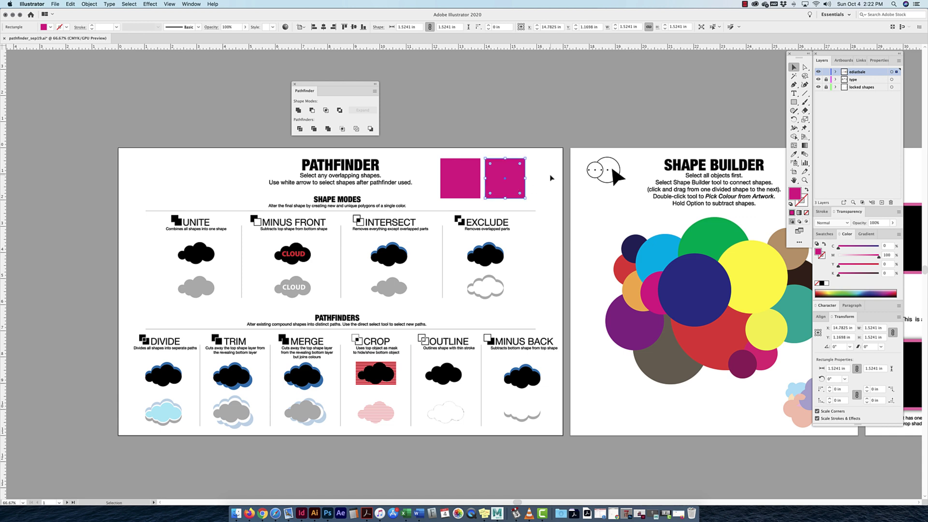
left_click(552, 178)
left_click(510, 183)
left_click(852, 289)
left_click(590, 100)
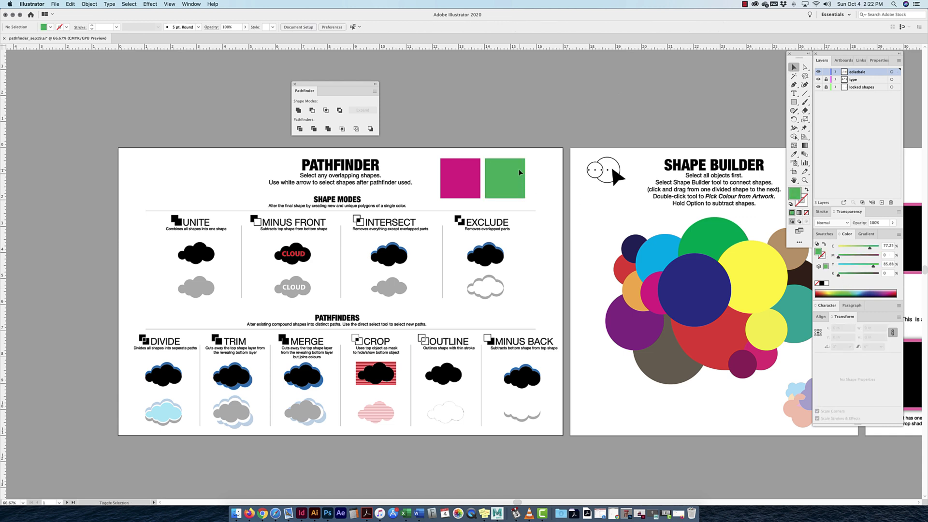
Step: Overlap the green square on the magenta one, and delete both squares
left_click_drag(519, 173, 438, 201)
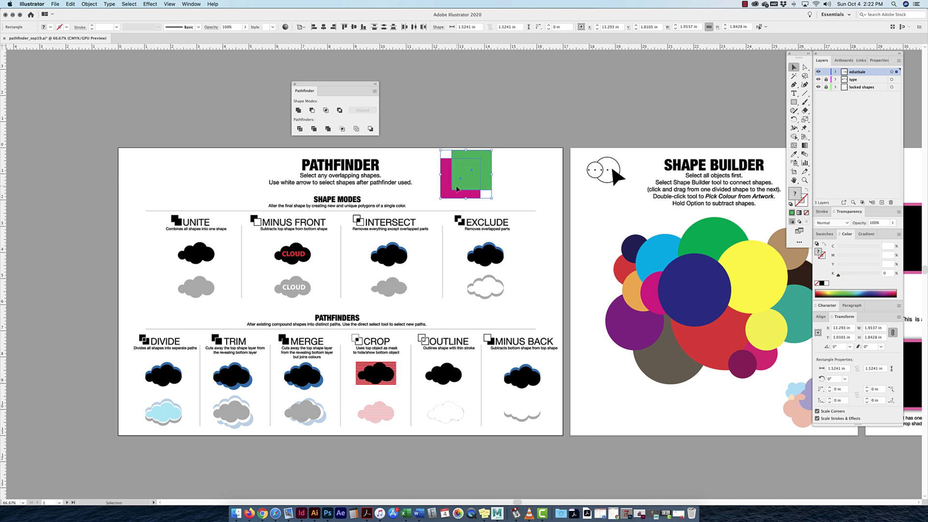
key("Delete")
Step: Examine the Shape Modes section of the Pathfinder artboard, including the Unite, Minus Front, Intersect and Exclude examples
key("super+minus")
key("super+minus")
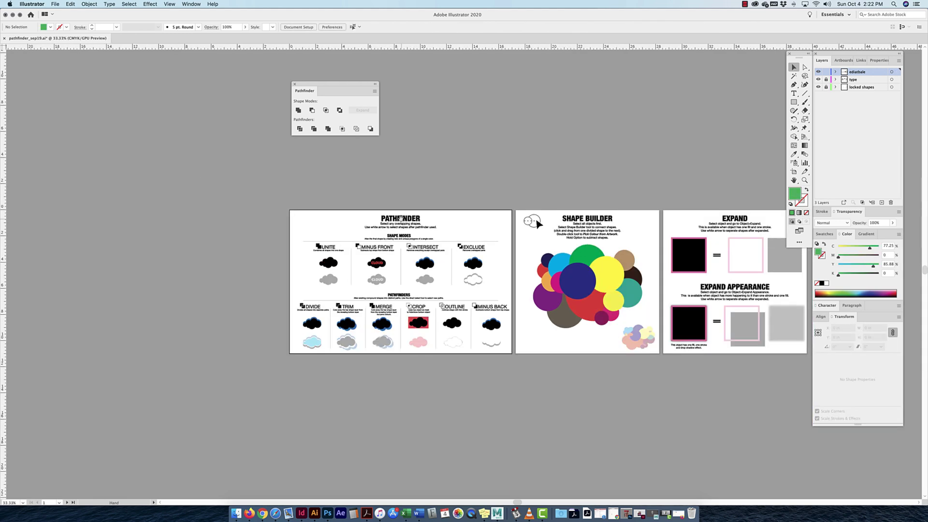
key("super+plus")
key("super+plus")
key("super+plus")
key("super+plus")
left_click_drag(391, 226, 489, 278)
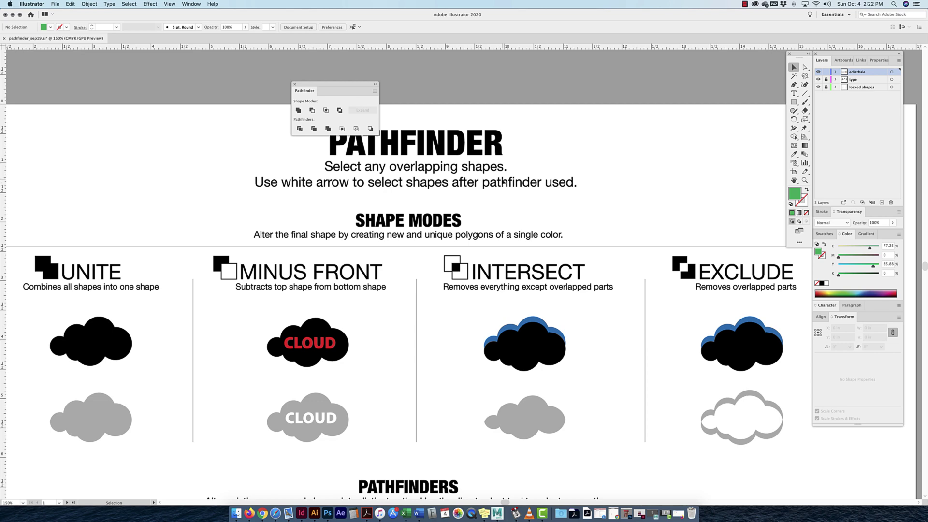
scroll(495, 234, "down", 5)
scroll(495, 233, "left", 1)
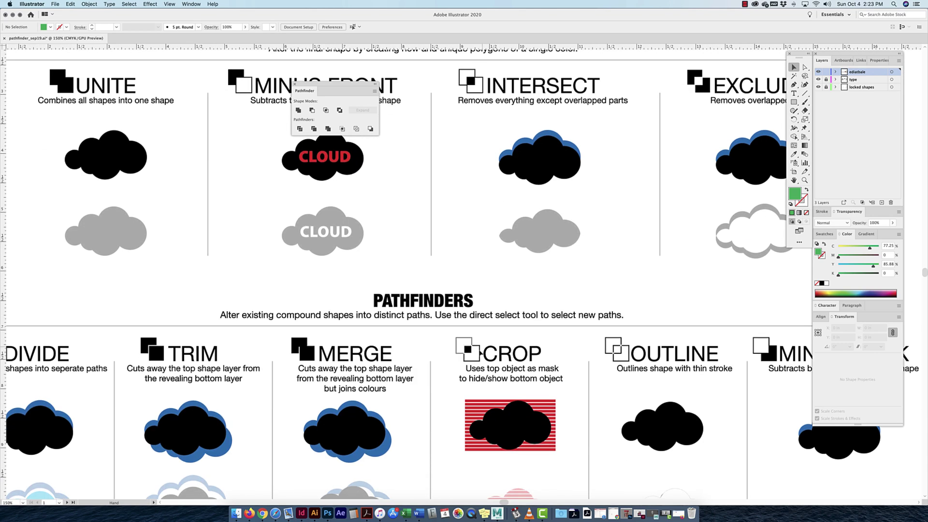
scroll(413, 368, "up", 6)
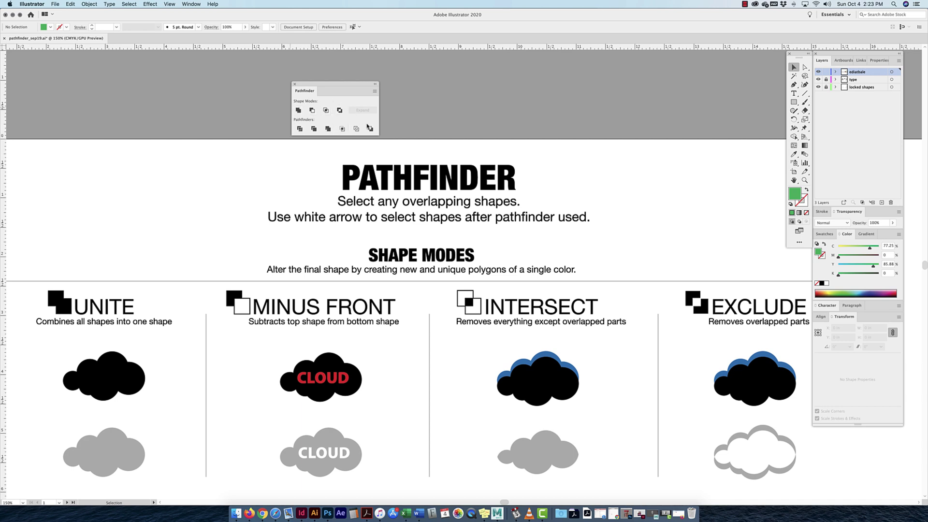
left_click_drag(434, 263, 433, 255)
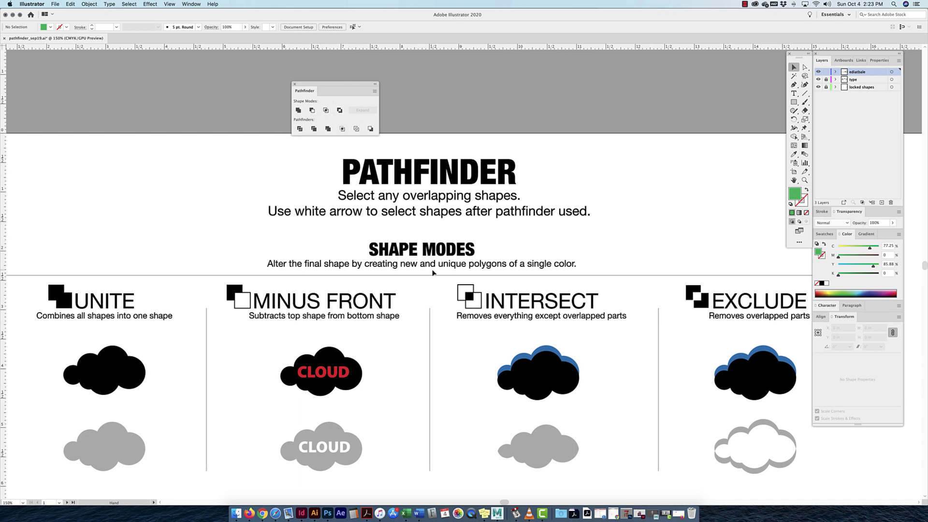
key("super+minus")
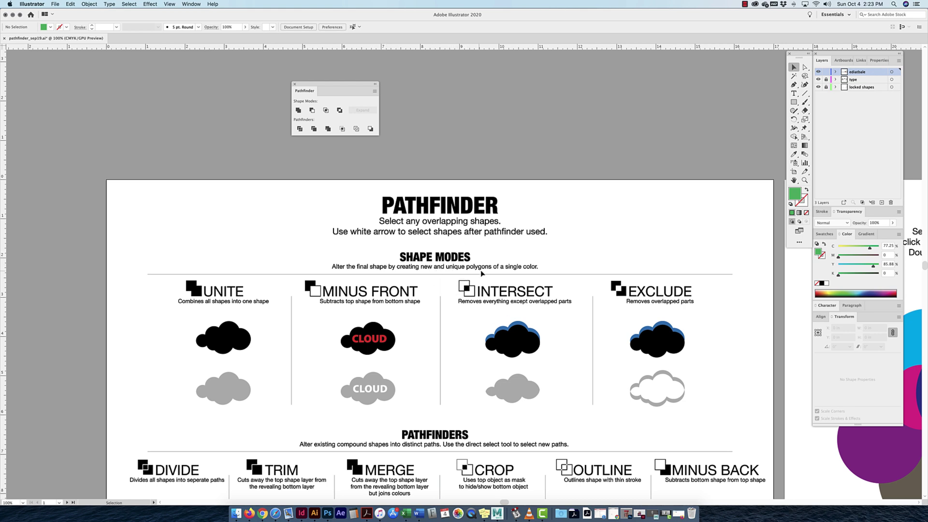
Step: Examine the Intersect cloud example and the row of Pathfinders examples from Divide to Minus Back
scroll(402, 319, "down", 1)
scroll(416, 327, "down", 1)
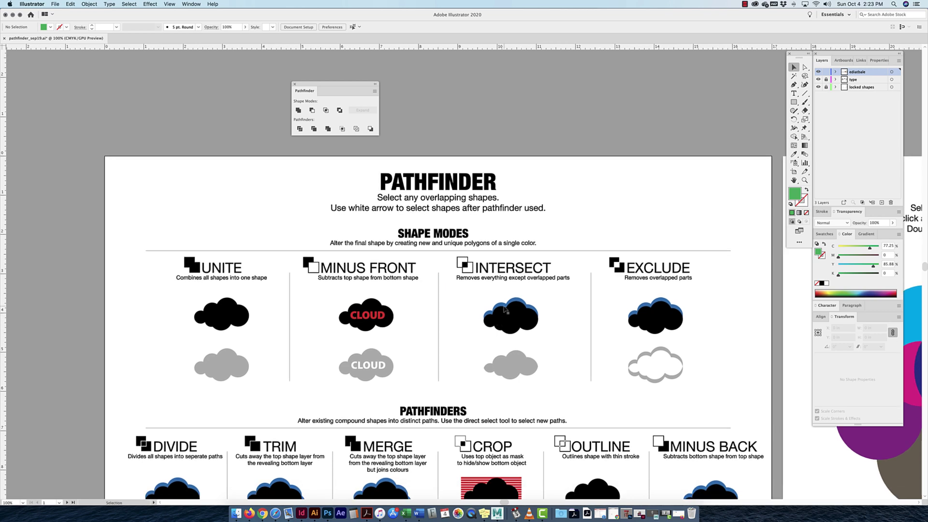
left_click(489, 320)
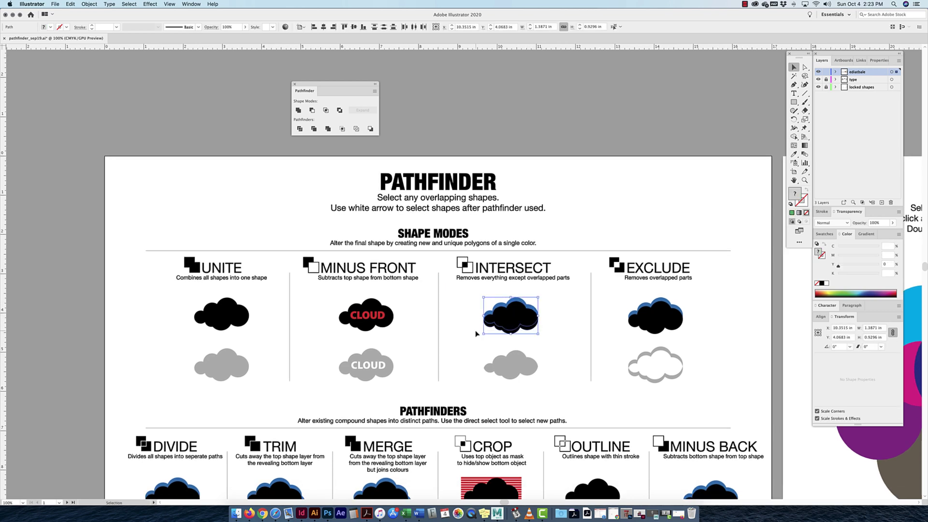
scroll(475, 330, "down", 3)
scroll(486, 322, "down", 3)
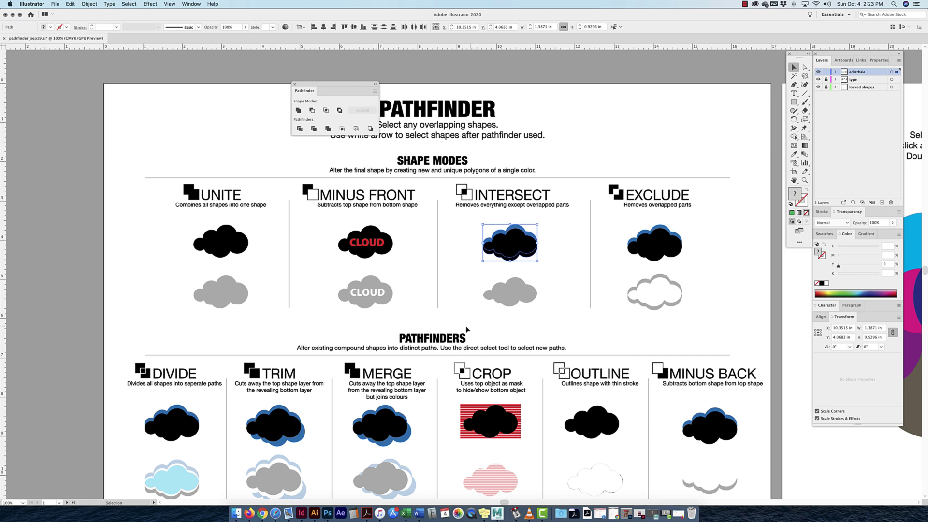
scroll(345, 359, "down", 2)
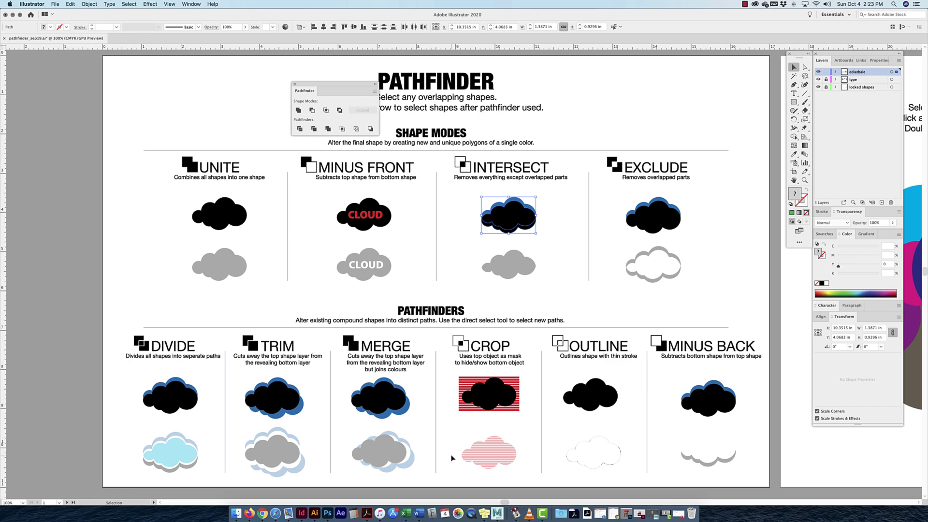
scroll(580, 314, "up", 3)
scroll(580, 314, "left", 1)
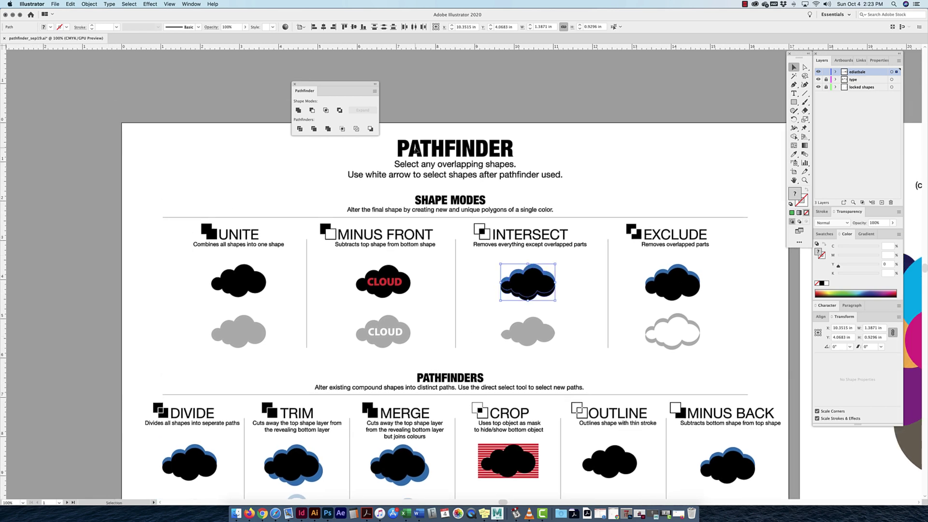
Step: Try moving the large end circle of the black Unite cloud, and undo the move
scroll(216, 240, "up", 3)
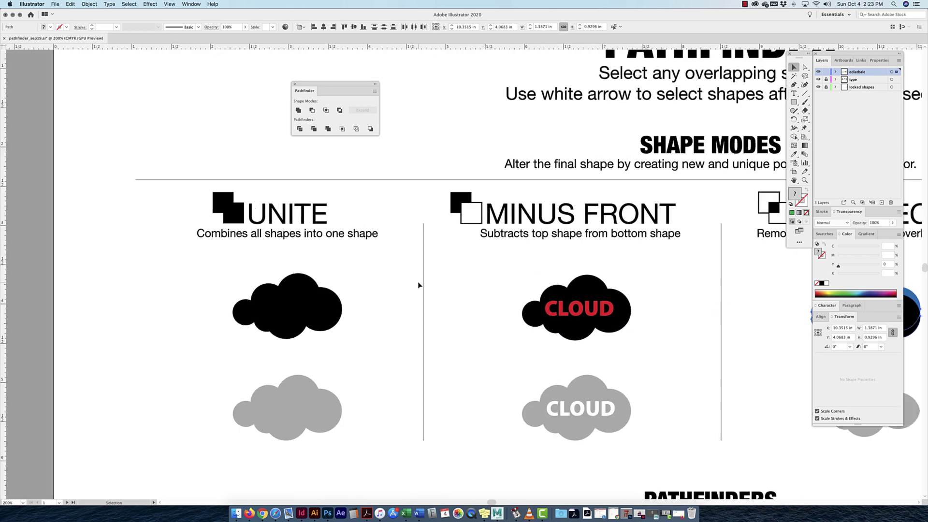
left_click_drag(368, 279, 231, 337)
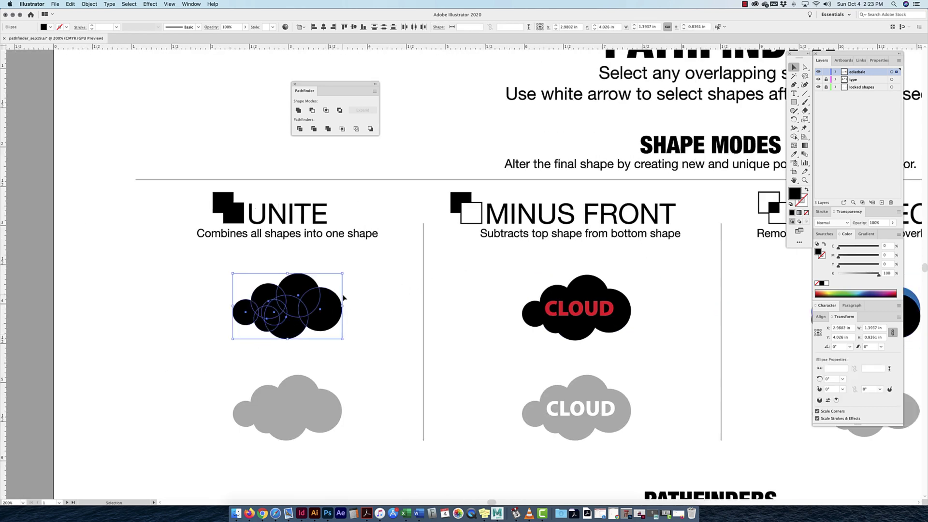
left_click_drag(332, 310, 350, 309)
key("super+z")
left_click(369, 310)
left_click(334, 316)
Step: Group the circles of the black Unite cloud and combine them into one shape with Unite
left_click_drag(367, 279, 220, 351)
key("super+g")
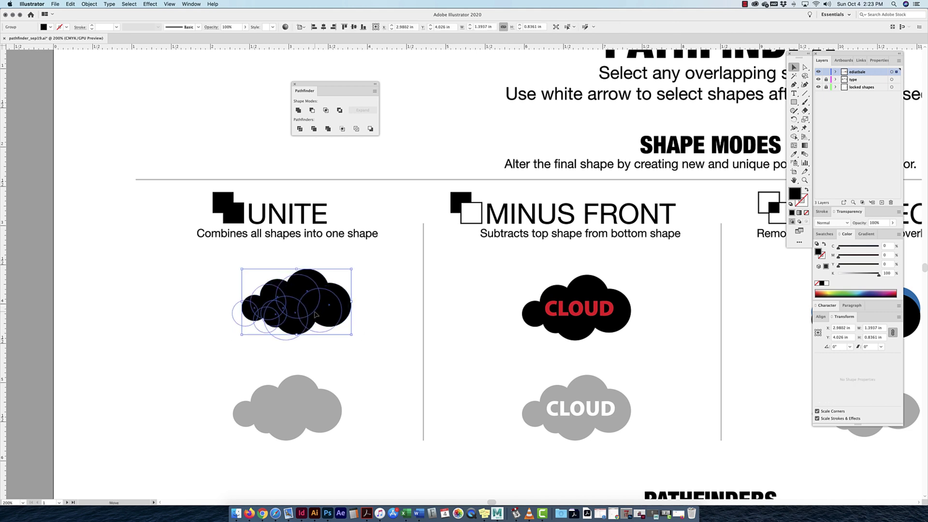
left_click_drag(370, 285, 209, 336)
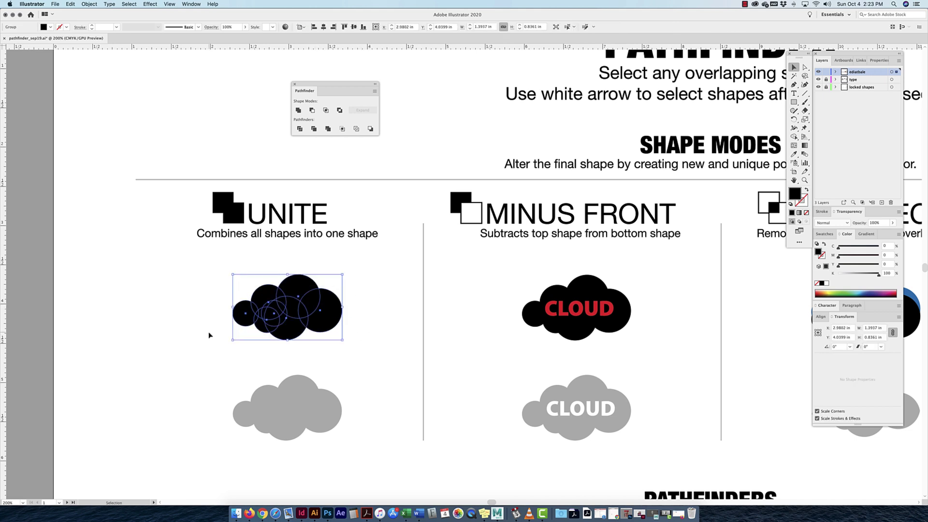
left_click(298, 110)
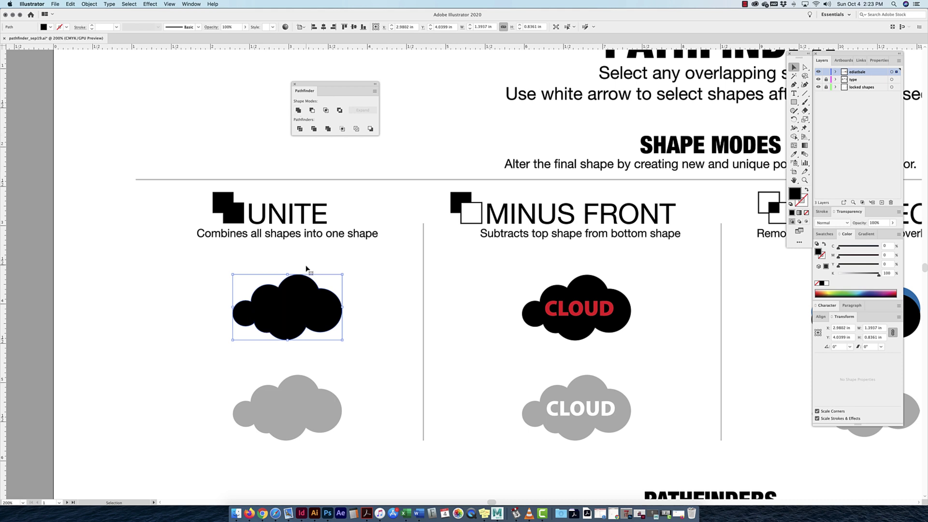
left_click_drag(360, 284, 208, 352)
Step: Inspect the Minus Front example by selecting its black cloud and red CLOUD lettering separately
scroll(208, 352, "right", 1)
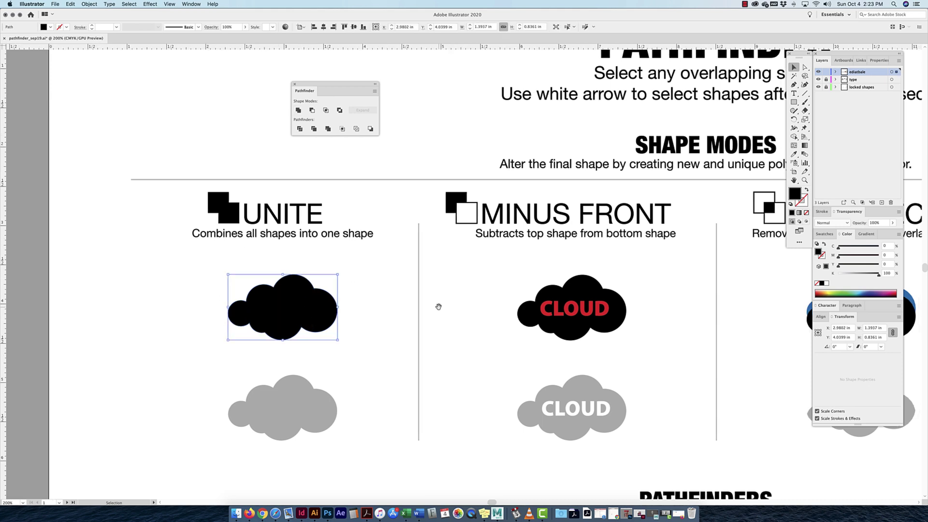
scroll(435, 305, "right", 8)
left_click_drag(474, 260, 302, 343)
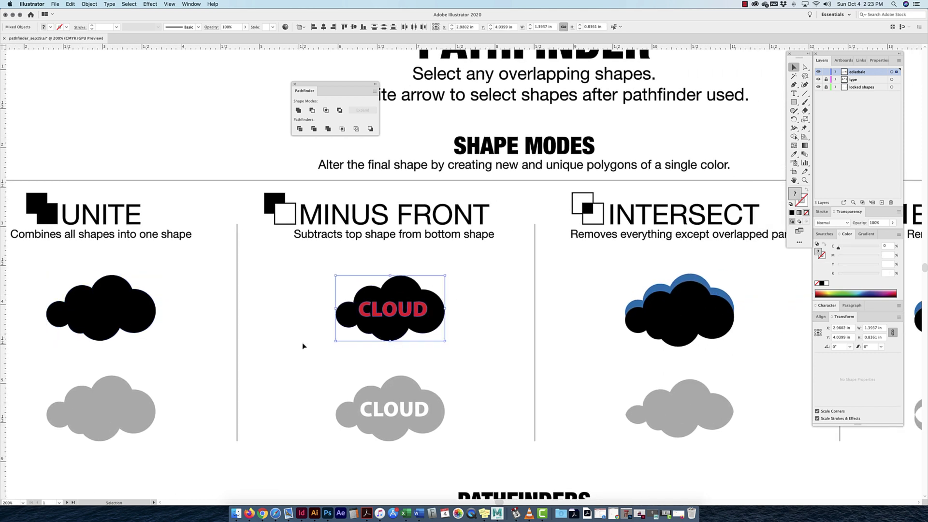
left_click(443, 267)
left_click(404, 295)
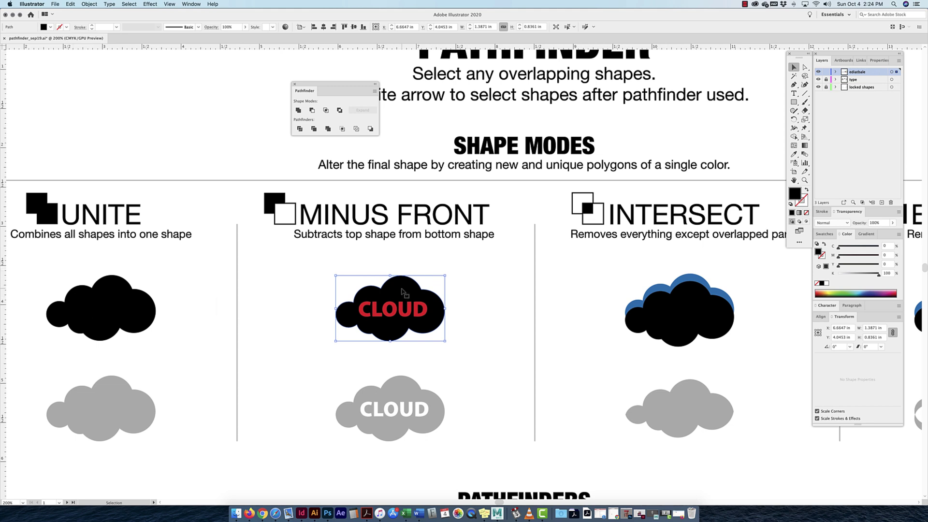
left_click(409, 318)
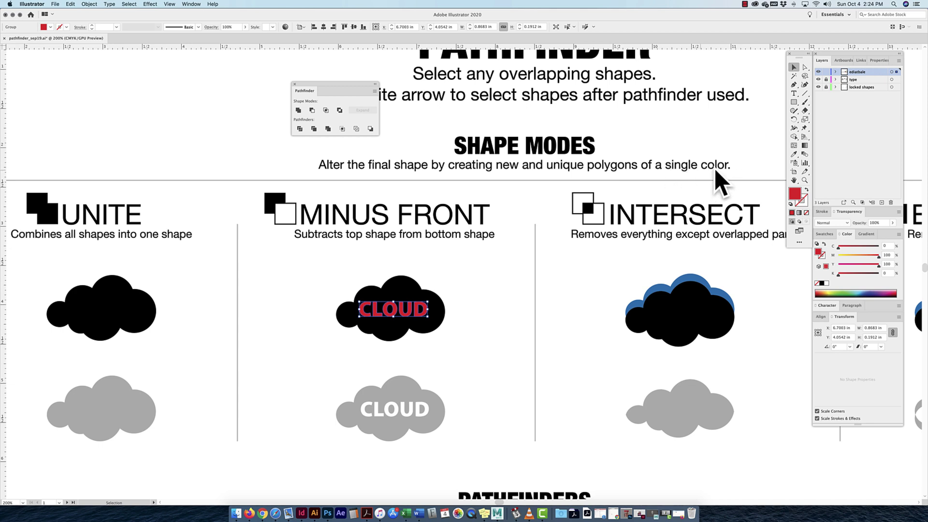
left_click_drag(461, 290, 305, 349)
left_click(476, 319)
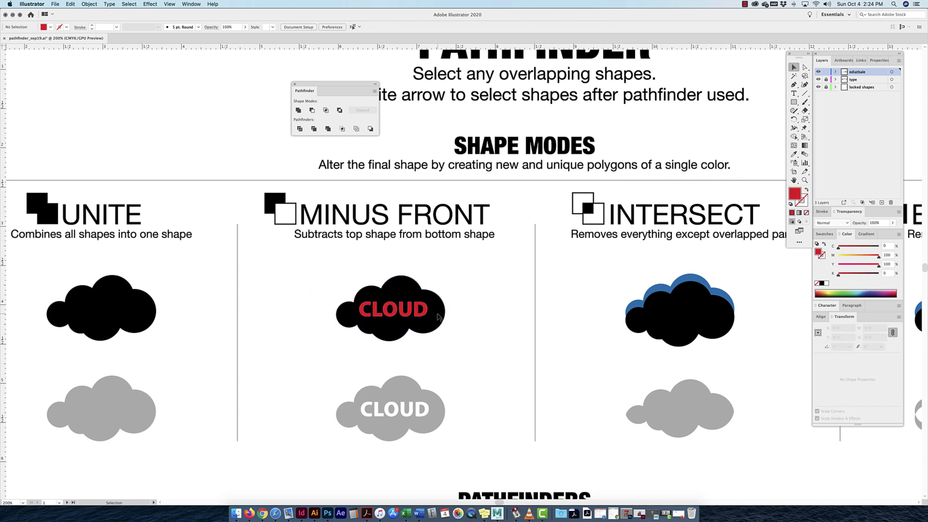
left_click(438, 316)
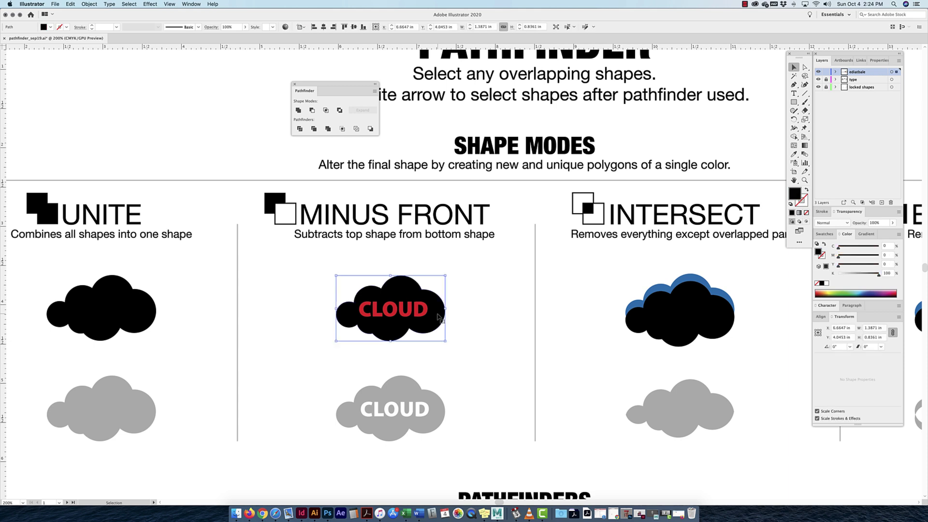
left_click(418, 316)
scroll(417, 317, "left", 1)
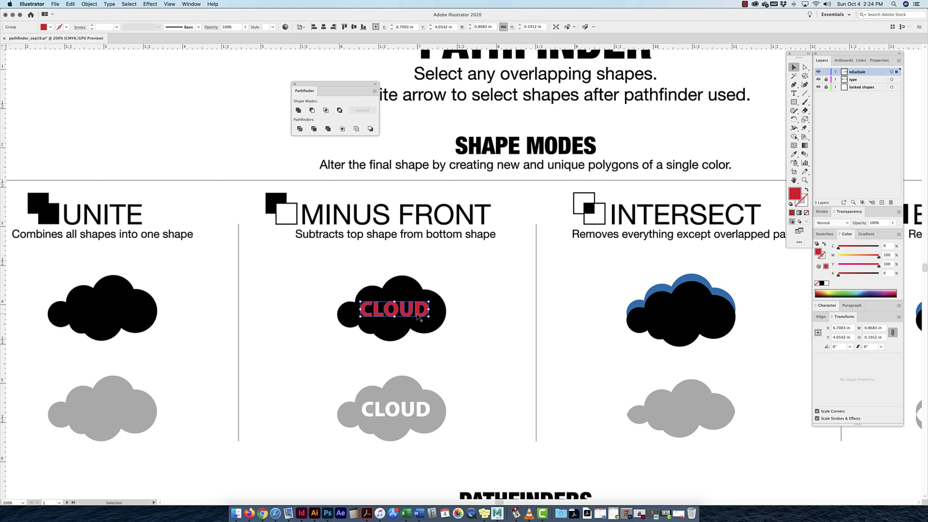
Step: Cut the red CLOUD lettering out of the black cloud with Minus Front
left_click_drag(470, 288, 315, 363)
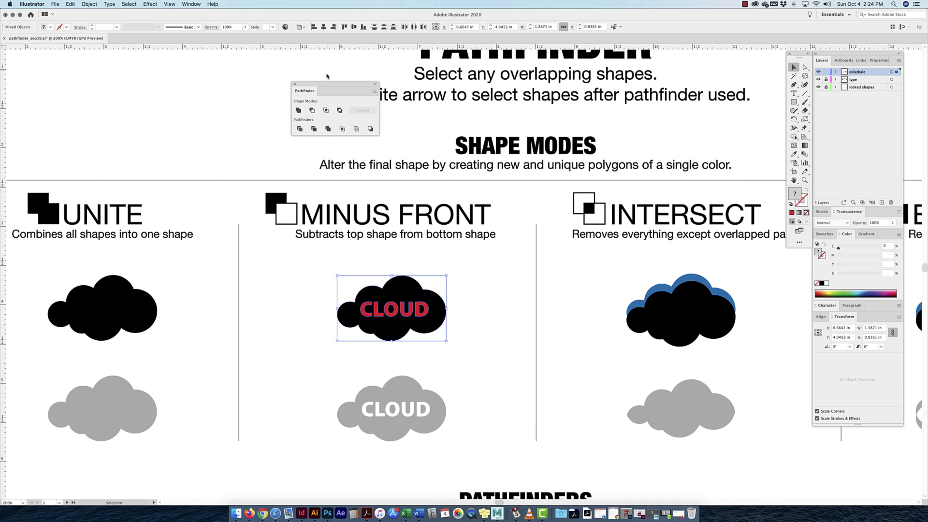
left_click(312, 111)
left_click(473, 292)
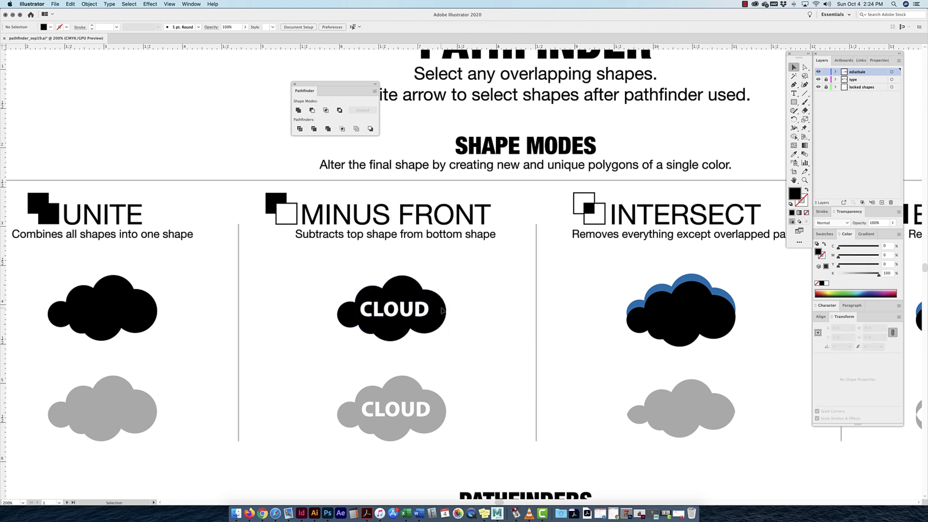
Step: Select the black cloud with the cut-out lettering and shift it slightly upward
left_click(382, 330)
left_click(485, 291)
left_click(393, 331)
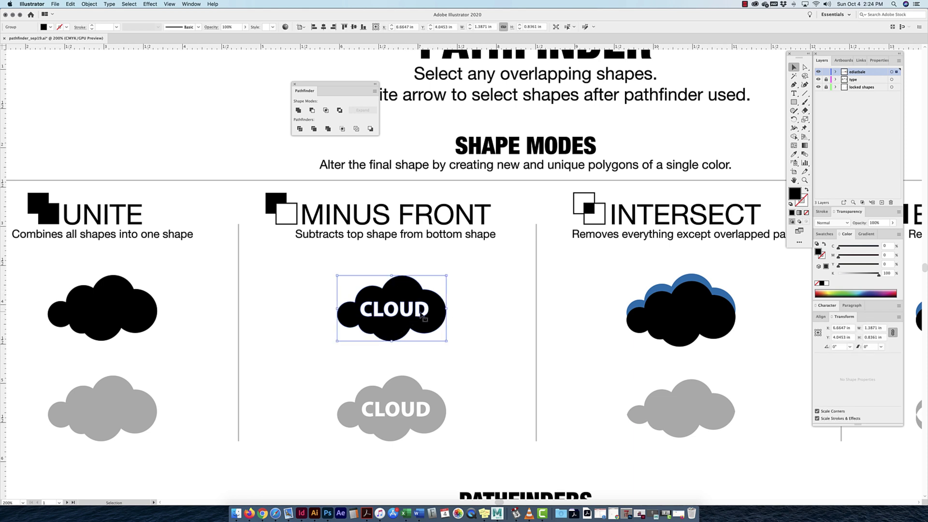
mouse_move(439, 316)
left_mouse_down()
mouse_move(407, 231)
mouse_move(414, 223)
mouse_move(432, 319)
left_mouse_up()
left_click(508, 329)
Step: Inspect the Intersect example by selecting its black and blue clouds individually and together
left_click_drag(629, 323, 365, 324)
left_click_drag(534, 276, 318, 358)
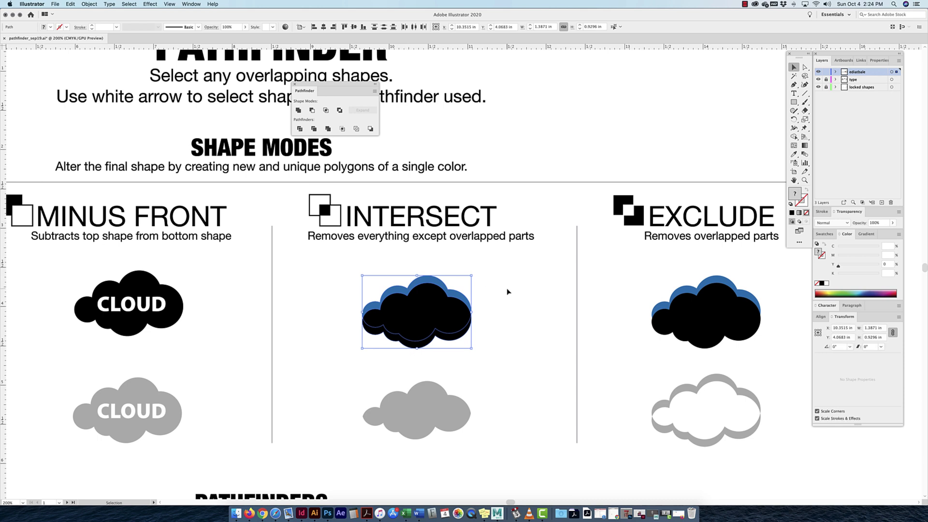
left_click(421, 321)
left_click(433, 280)
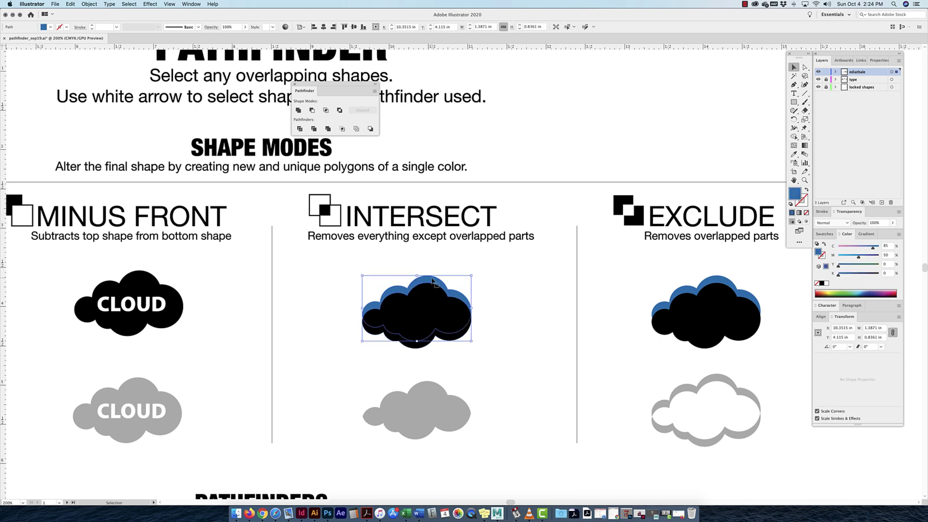
left_click_drag(494, 270, 344, 356)
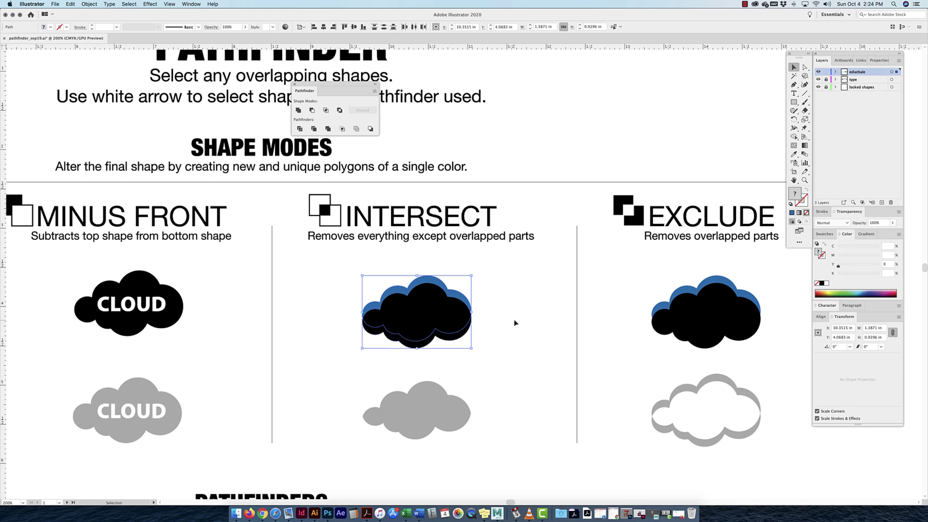
left_click(492, 327)
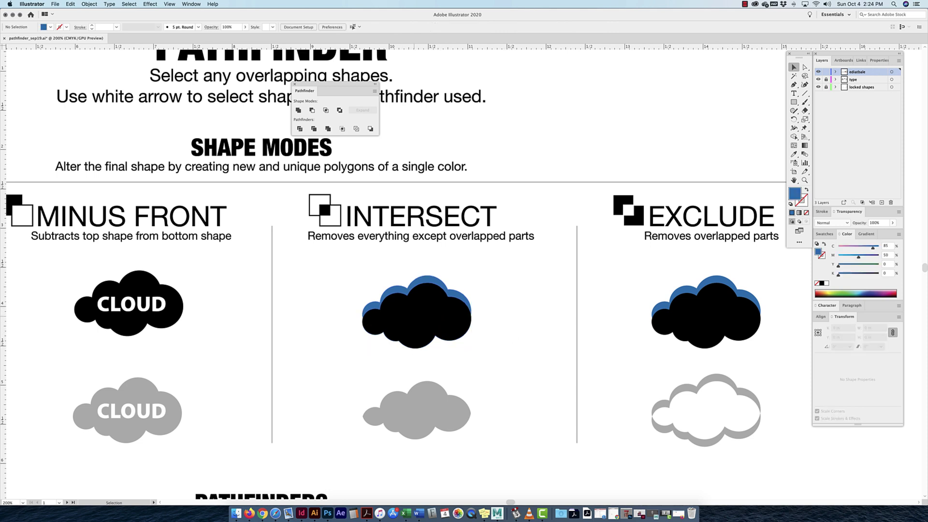
Step: Reduce the black and blue clouds of the Intersect example to their overlapping area with Intersect
left_click(422, 319)
left_click_drag(491, 282, 410, 329)
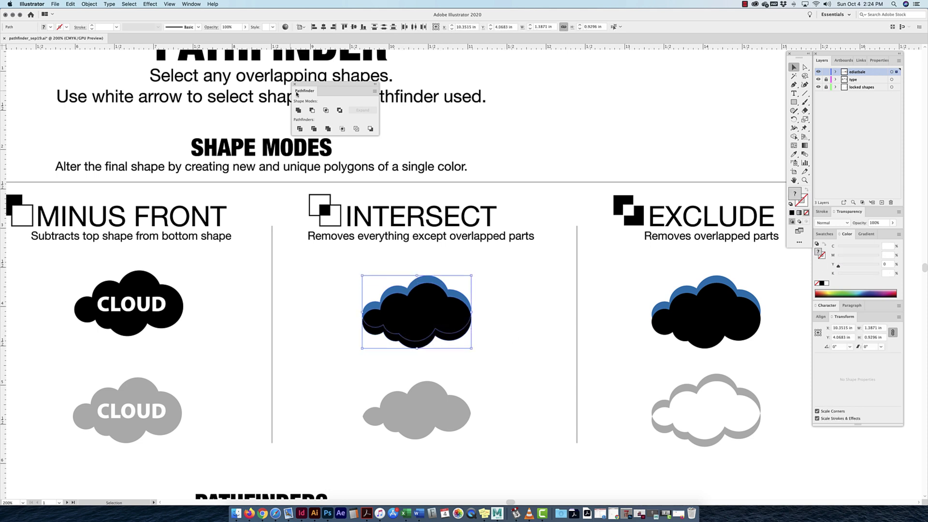
left_click(327, 110)
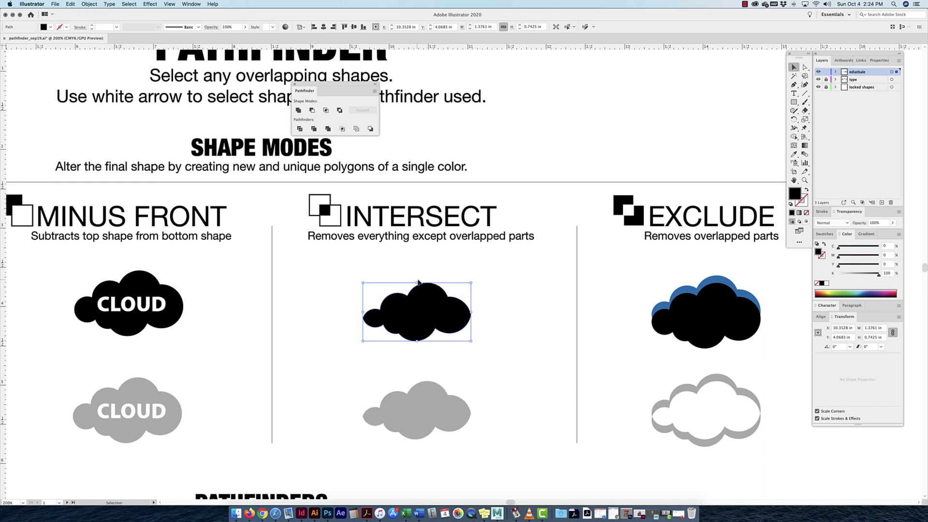
Step: Remove the overlapping area of the black and blue clouds in the Exclude example with Exclude, and select the resulting shape
scroll(519, 294, "right", 10)
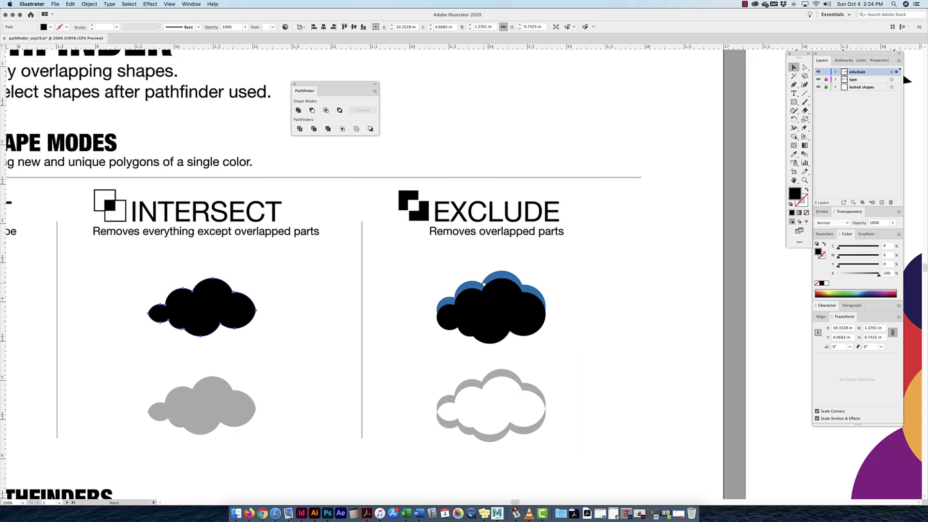
left_click_drag(530, 269, 359, 332)
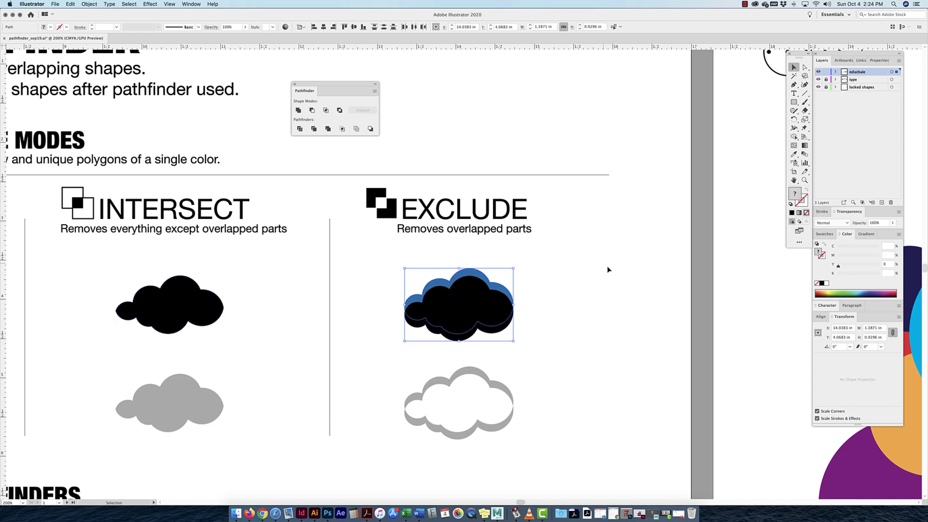
left_click_drag(557, 277, 451, 331)
left_click_drag(553, 277, 333, 195)
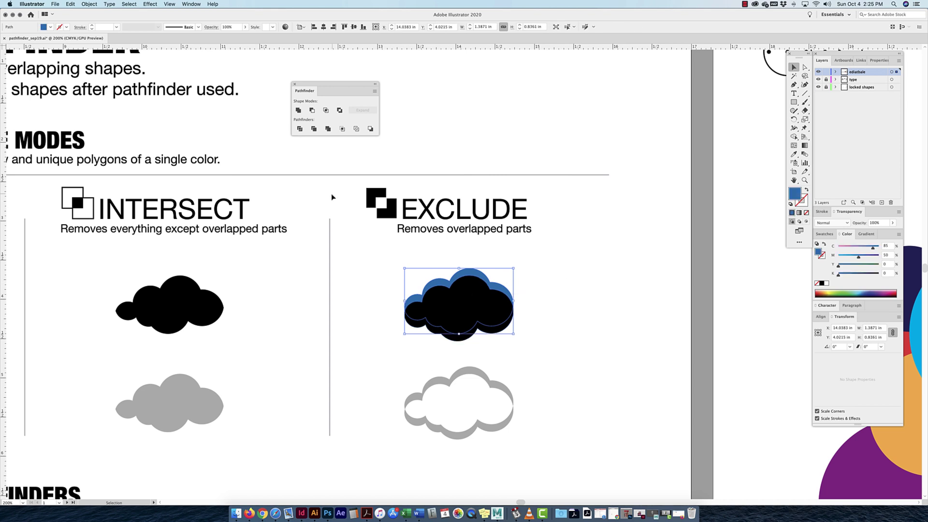
left_click_drag(538, 268, 400, 309)
left_click(340, 110)
left_click(537, 289)
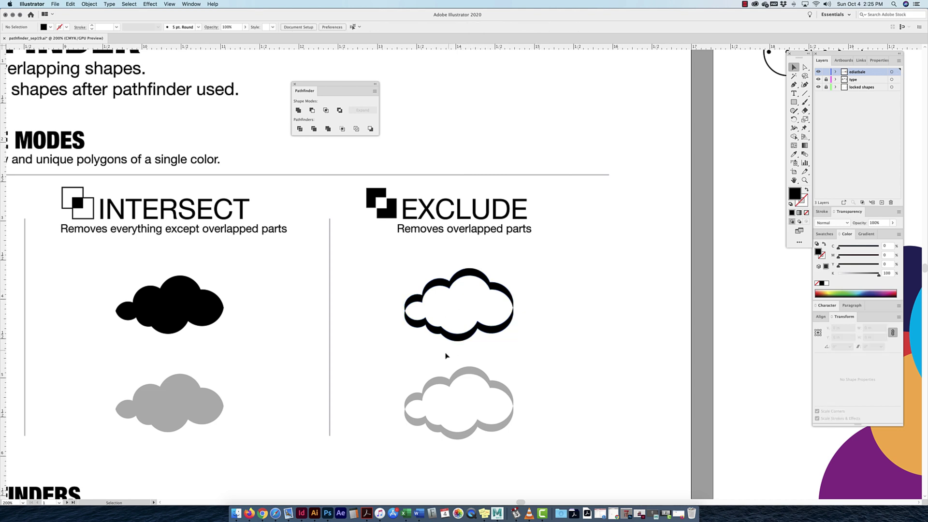
left_click(501, 289)
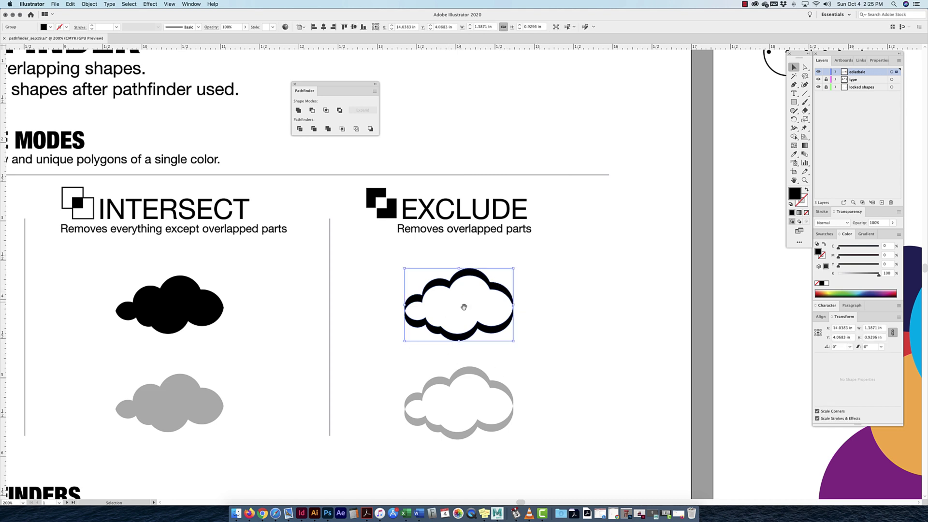
Step: Compare the finished shape mode examples with the Divide, Trim and Merge examples in the Pathfinders section
scroll(479, 315, "left", 10)
scroll(479, 315, "down", 5)
scroll(482, 294, "left", 15)
scroll(482, 295, "down", 4)
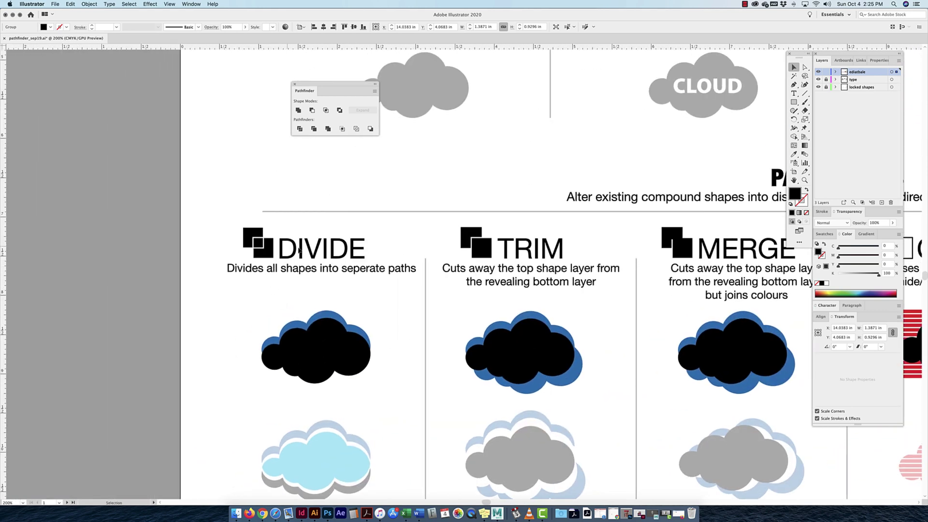
scroll(265, 301, "up", 10)
scroll(265, 300, "right", 4)
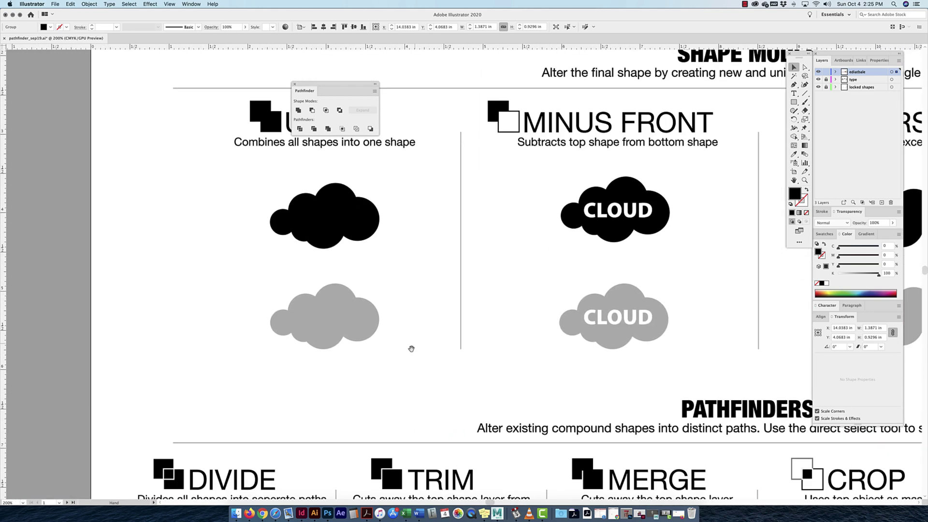
scroll(255, 159, "up", 2)
scroll(256, 159, "right", 3)
scroll(440, 196, "right", 7)
scroll(490, 244, "down", 2)
scroll(490, 244, "right", 9)
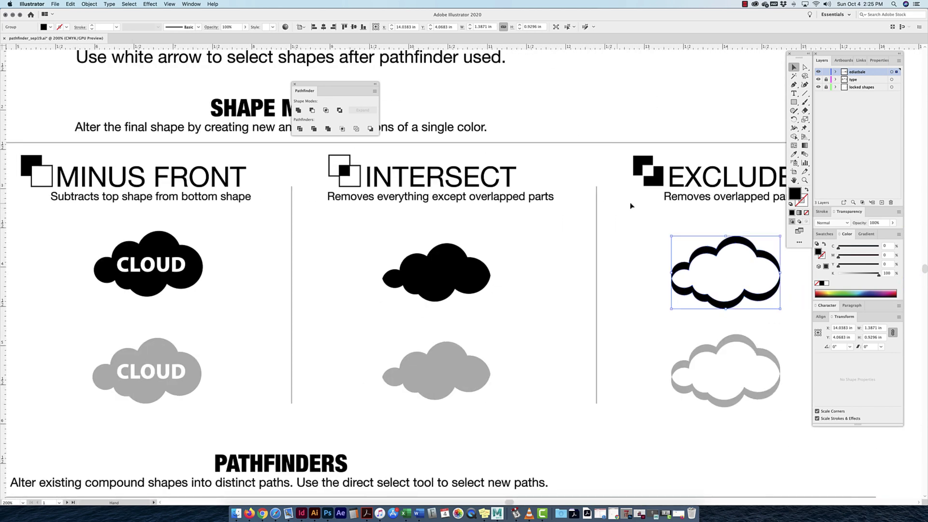
scroll(445, 273, "left", 9)
scroll(445, 273, "down", 5)
scroll(444, 273, "left", 14)
scroll(445, 273, "down", 7)
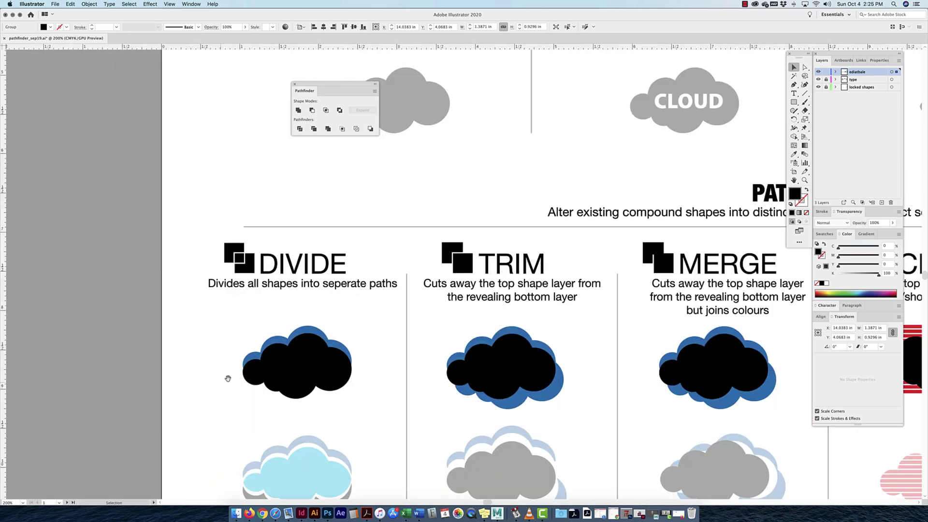
scroll(309, 285, "up", 8)
scroll(308, 284, "right", 2)
scroll(359, 284, "down", 5)
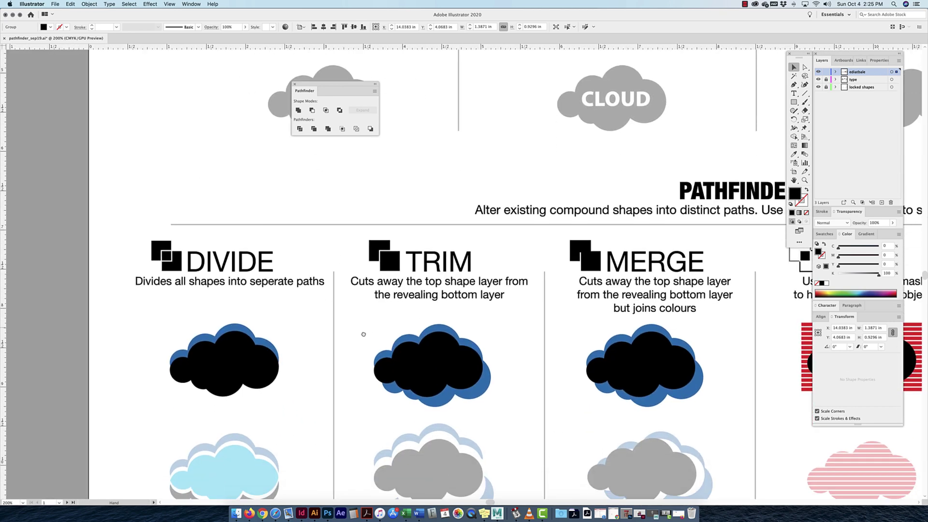
Step: Split the overlapping black and blue clouds of the Divide example into separate paths with Divide, and deselect them
left_click_drag(363, 334, 431, 263)
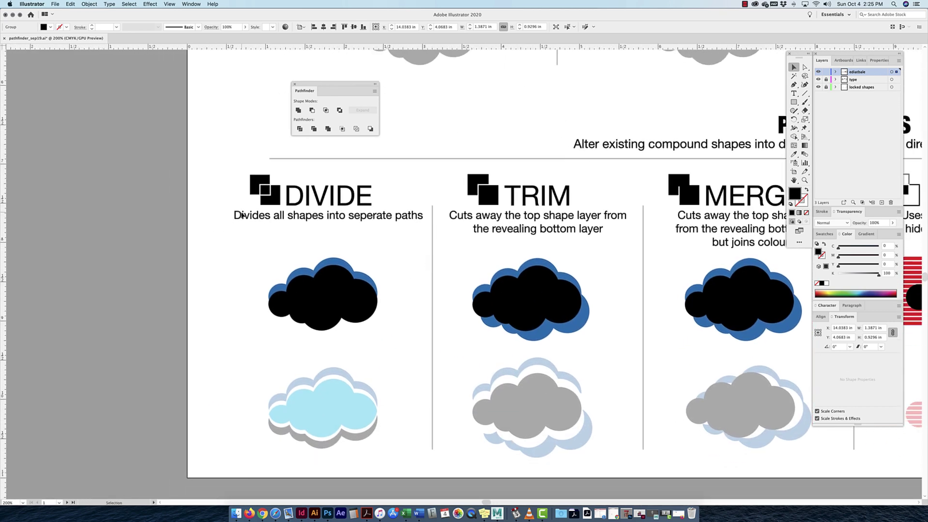
left_click(300, 279)
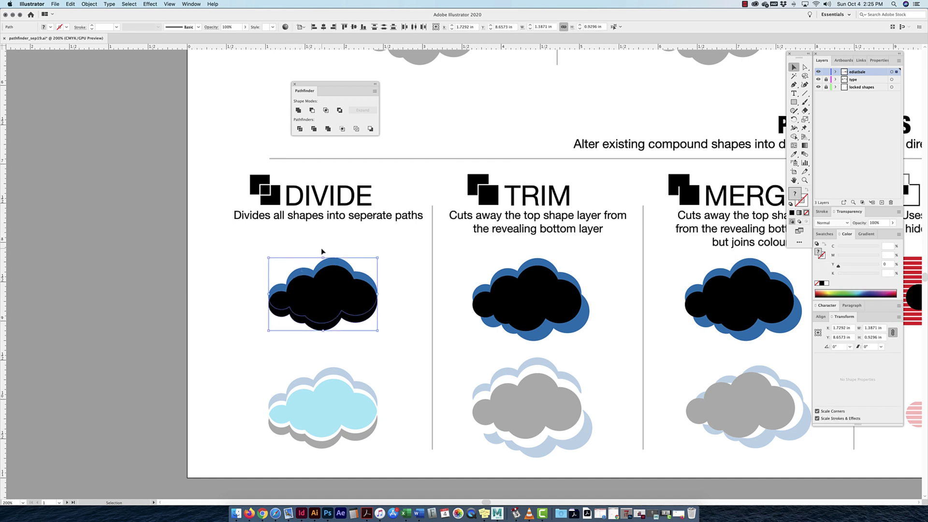
left_click(300, 128)
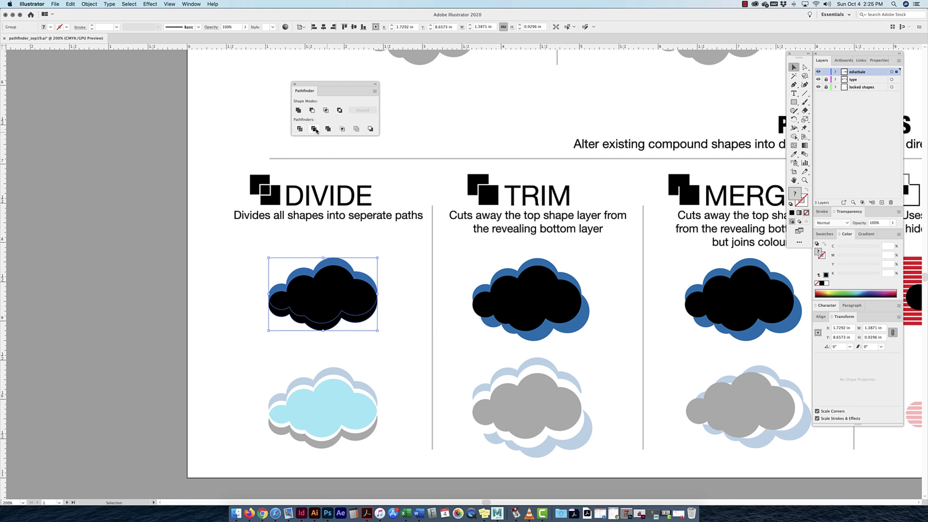
left_click(805, 67)
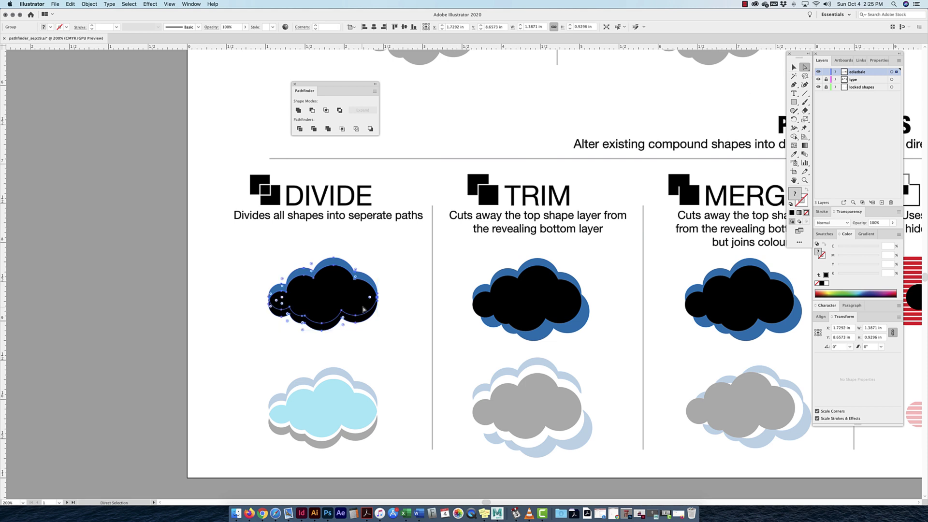
left_click(404, 293)
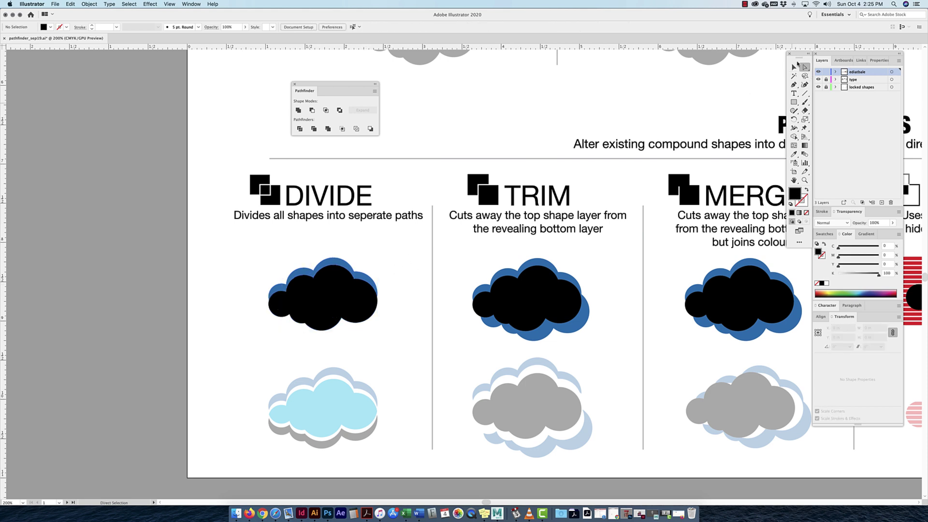
Step: Try to move a piece of the divided cloud with the Selection tool, and undo the move
left_click(794, 67)
left_click(305, 314)
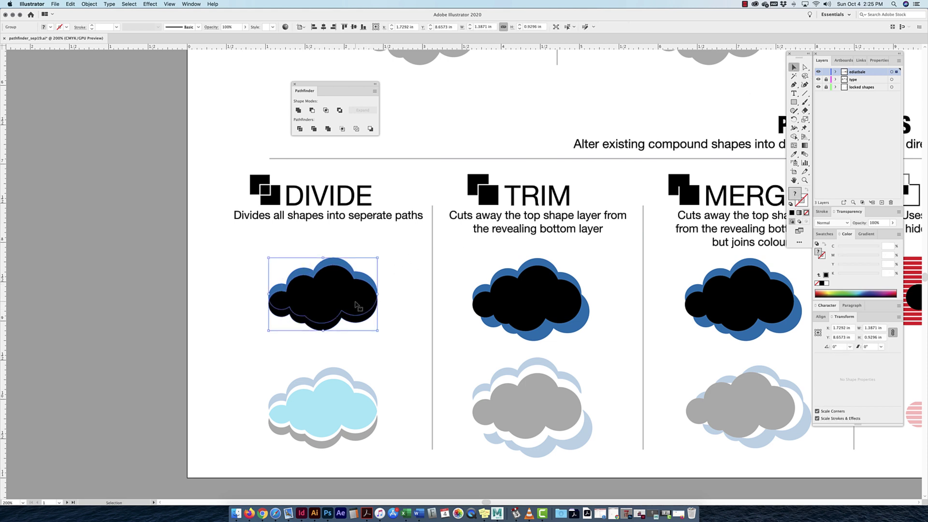
left_click_drag(358, 309, 290, 304)
key("super+z")
key("a")
key("v")
scroll(387, 265, "left", 1)
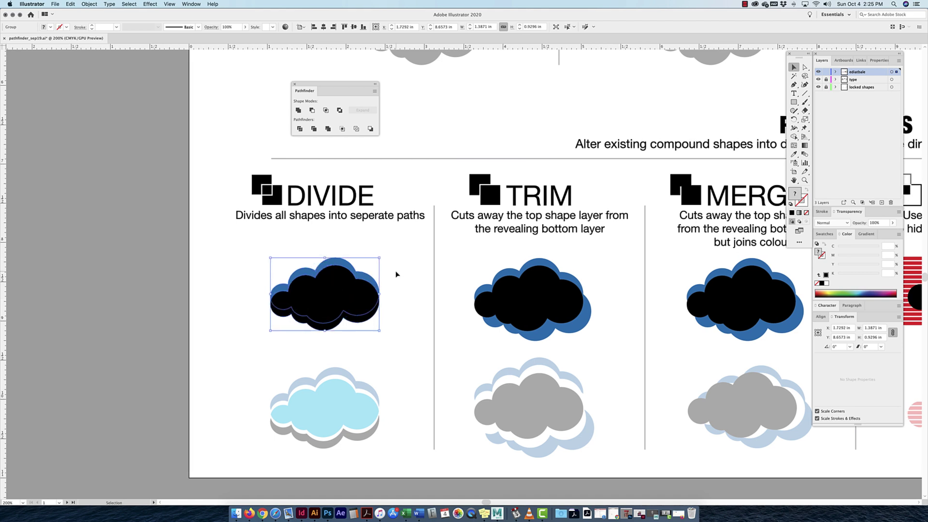
scroll(715, 179, "right", 1)
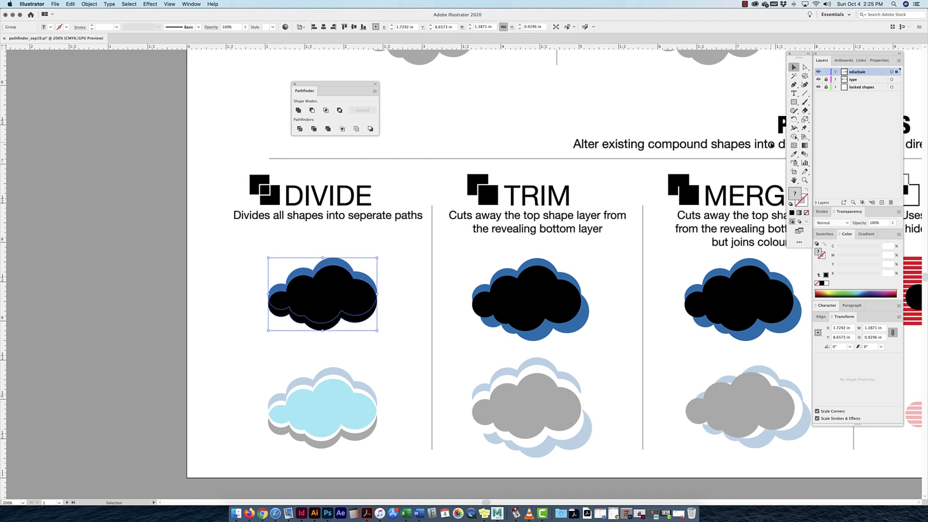
Step: Try ungrouping the divided cloud to move its central black piece away, and undo both changes
left_click(90, 4)
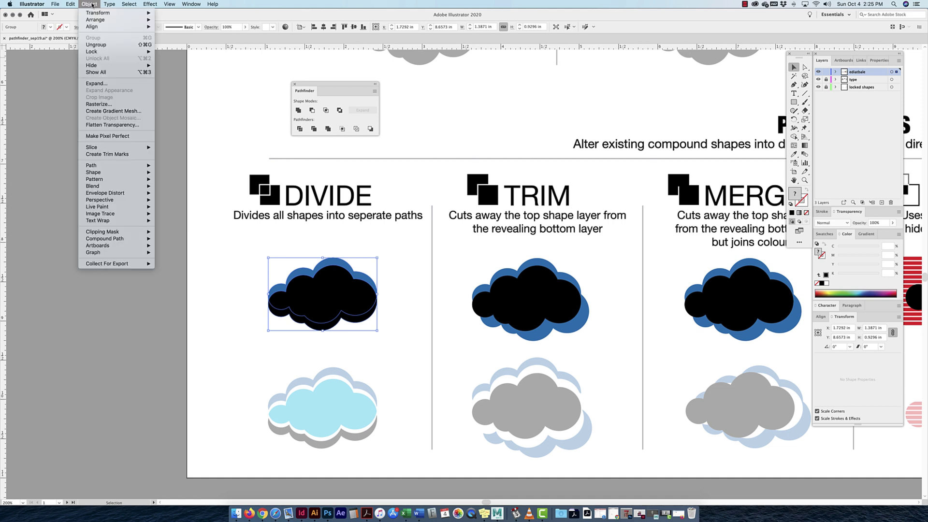
left_click(97, 40)
left_click(400, 319)
left_click_drag(352, 305, 246, 304)
key("super+z")
key("super+z")
key("a")
key("v")
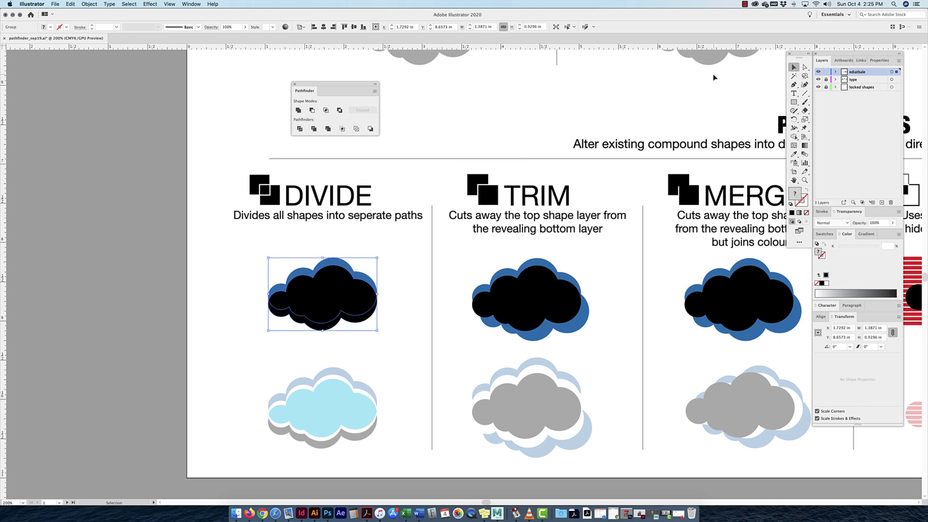
Step: Separate the divided cloud with the Direct Selection tool, moving the central piece left, the black crescent down and the blue crescent up
left_click(805, 67)
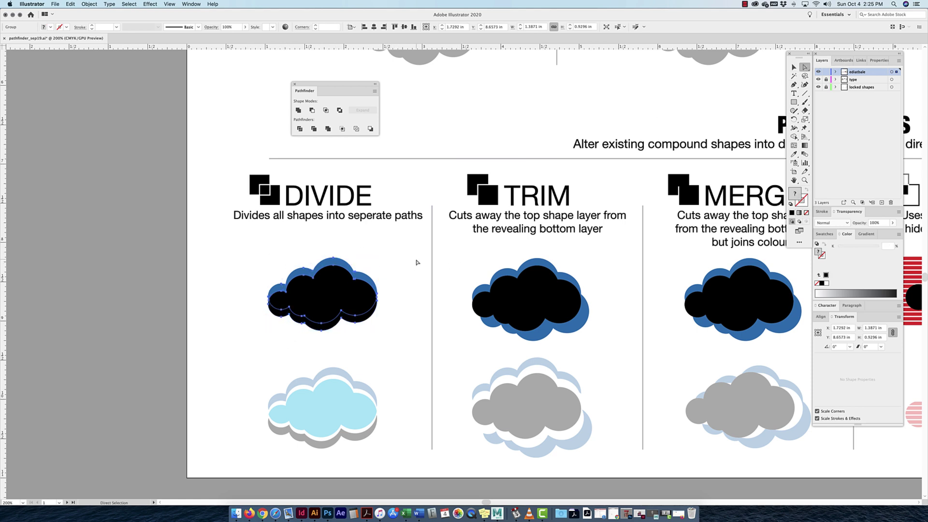
left_click_drag(310, 300, 174, 303)
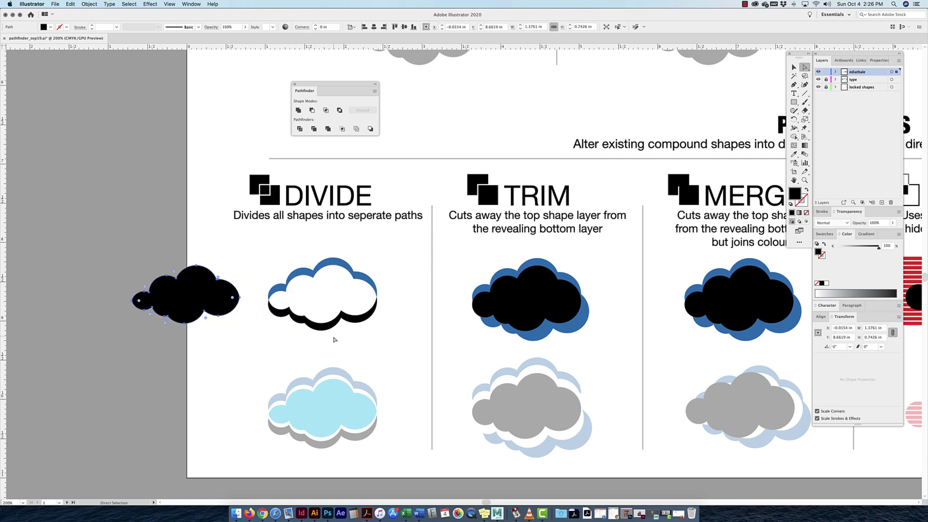
left_click_drag(328, 328, 329, 349)
left_click(332, 266)
left_click_drag(332, 265, 332, 255)
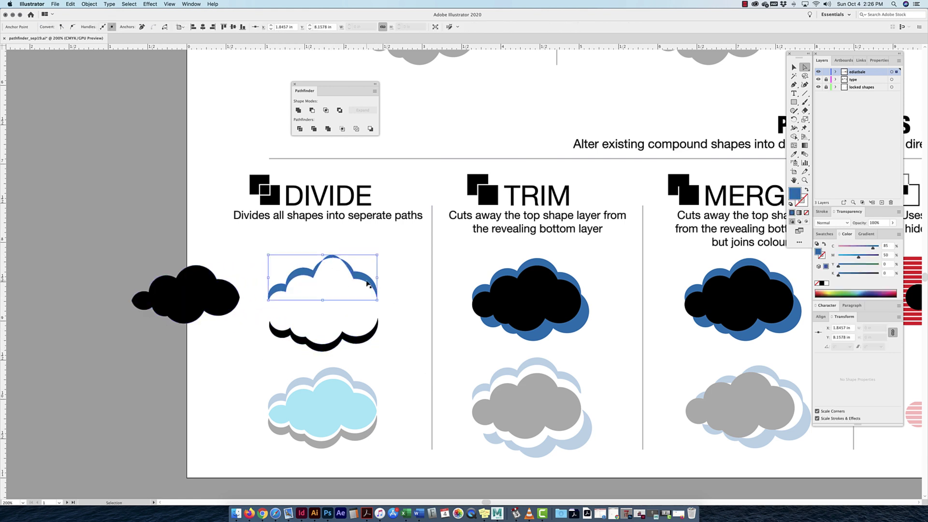
key("super+z")
left_click_drag(367, 282, 367, 269)
Step: Inspect the Trim example by selecting its black front cloud and the two blue clouds behind it separately
left_click_drag(603, 272, 452, 274)
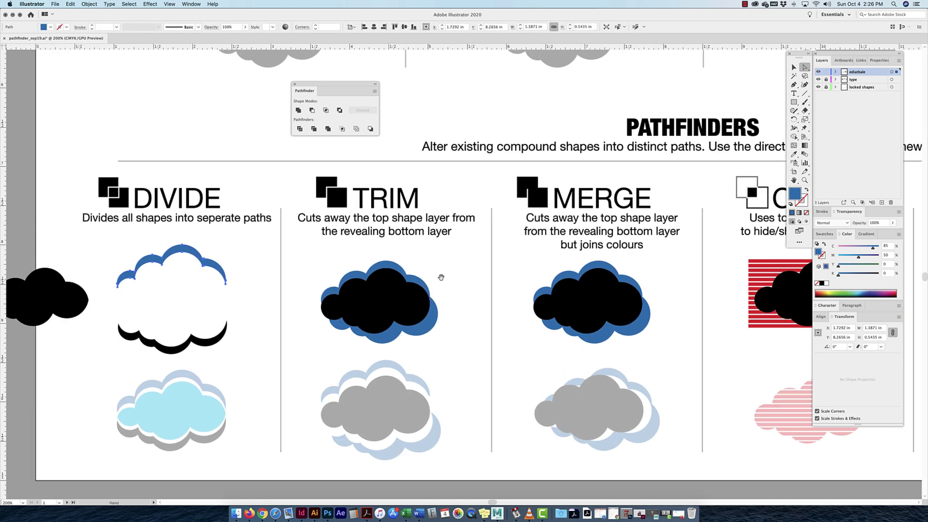
scroll(452, 274, "right", 1)
key("v")
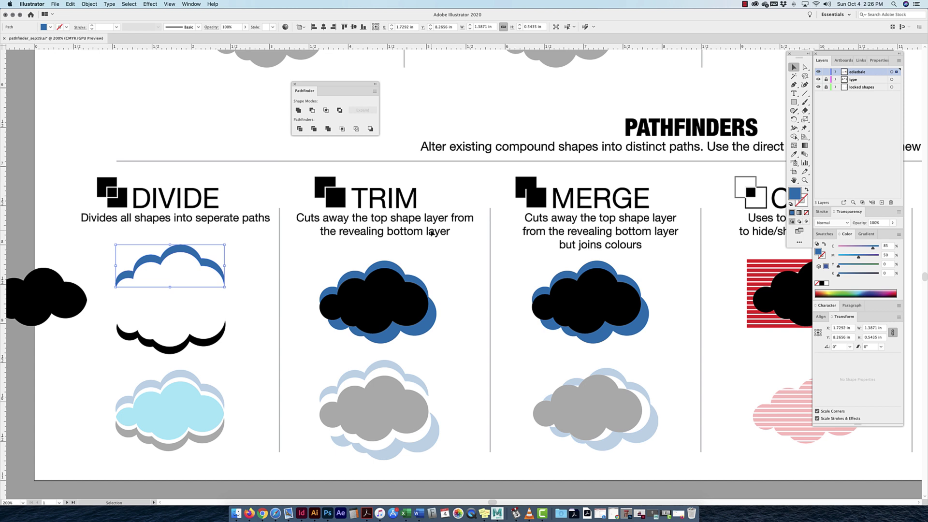
left_click_drag(479, 260, 304, 344)
left_click(442, 296)
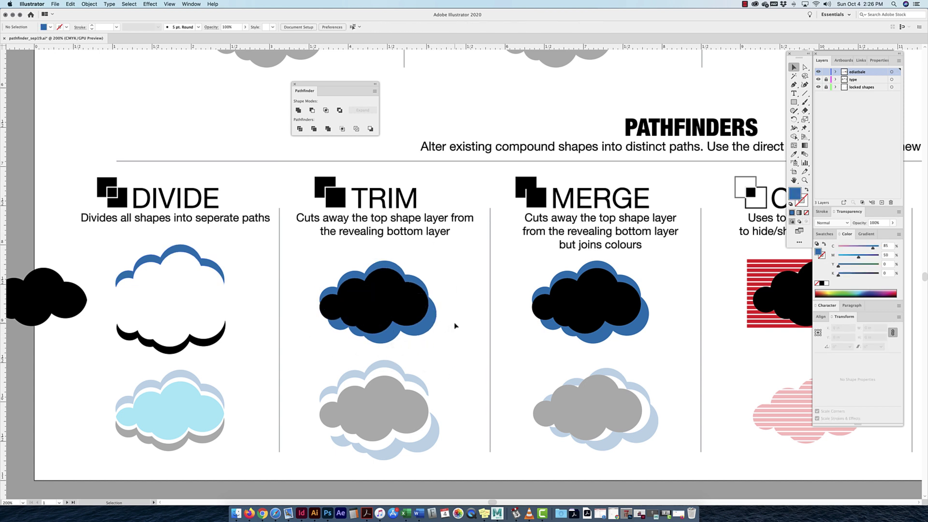
left_click(372, 290)
left_click(441, 256)
left_click(389, 268)
left_click(415, 332)
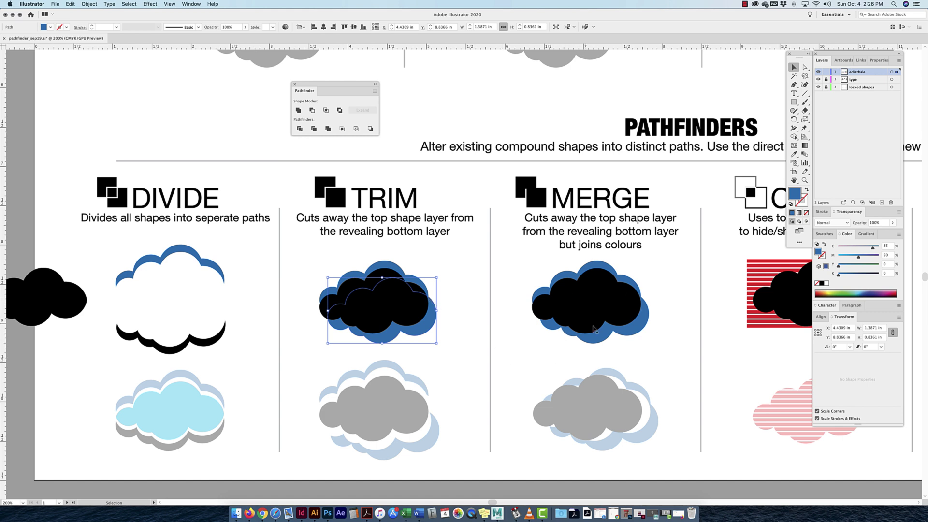
Step: Cut away the hidden parts of the overlapping black and blue clouds in the Trim example with Trim, and deselect the result
left_click_drag(448, 263, 322, 336)
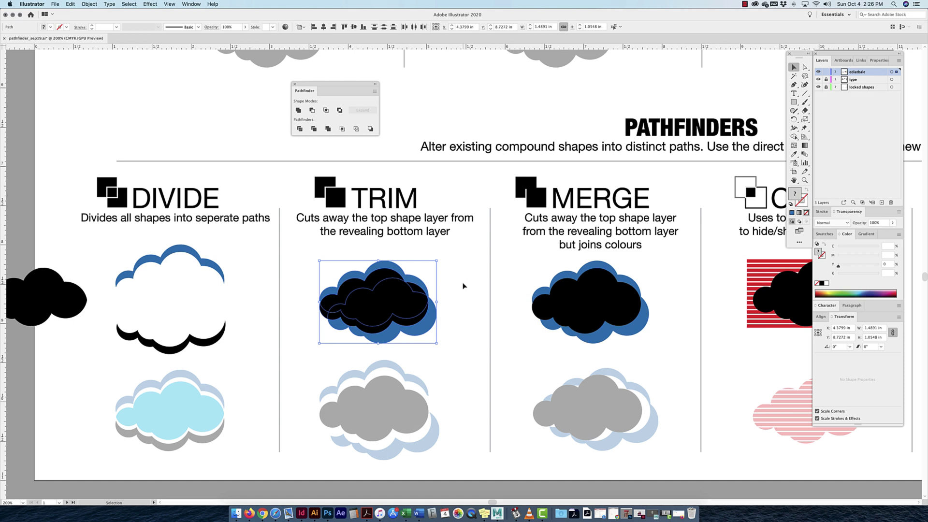
left_click_drag(452, 265, 333, 334)
left_click(314, 128)
left_click(460, 304)
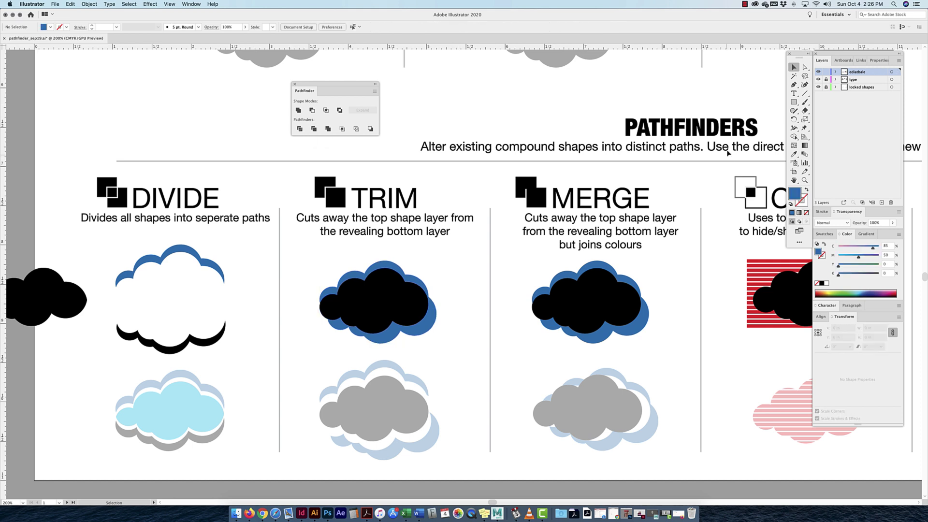
Step: Separate the trimmed pieces with the Direct Selection tool, moving the black cloud left, the upper blue crescent up and the lower blue piece down-right
left_click(805, 67)
left_click_drag(380, 303, 252, 303)
left_click_drag(391, 268, 391, 250)
left_click_drag(425, 331, 438, 341)
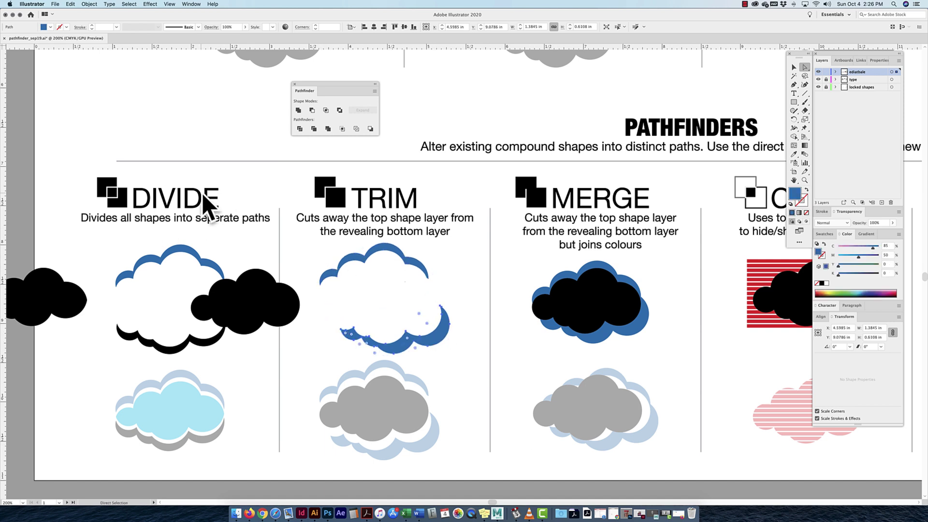
Step: Select the overlapping black and blue clouds in the Merge example and combine them with Merge
scroll(432, 265, "right", 5)
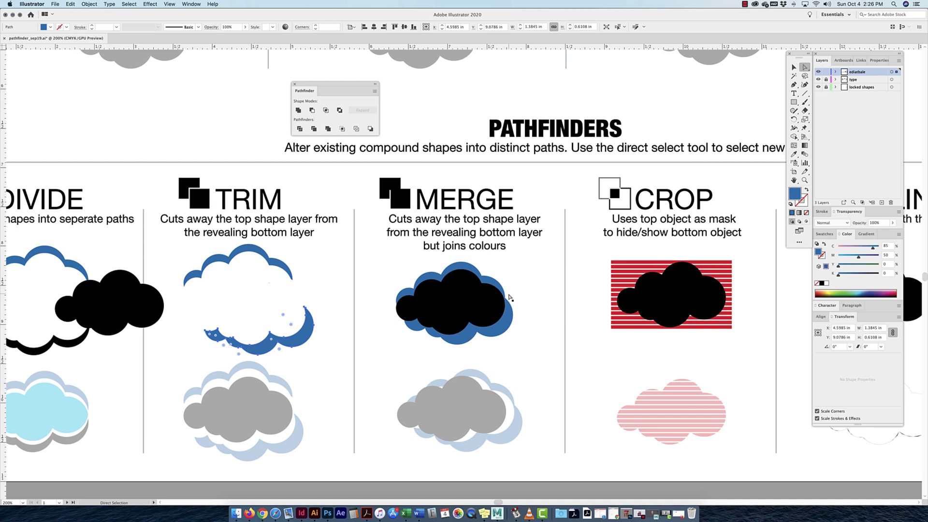
left_click(796, 67)
left_click_drag(518, 290, 394, 345)
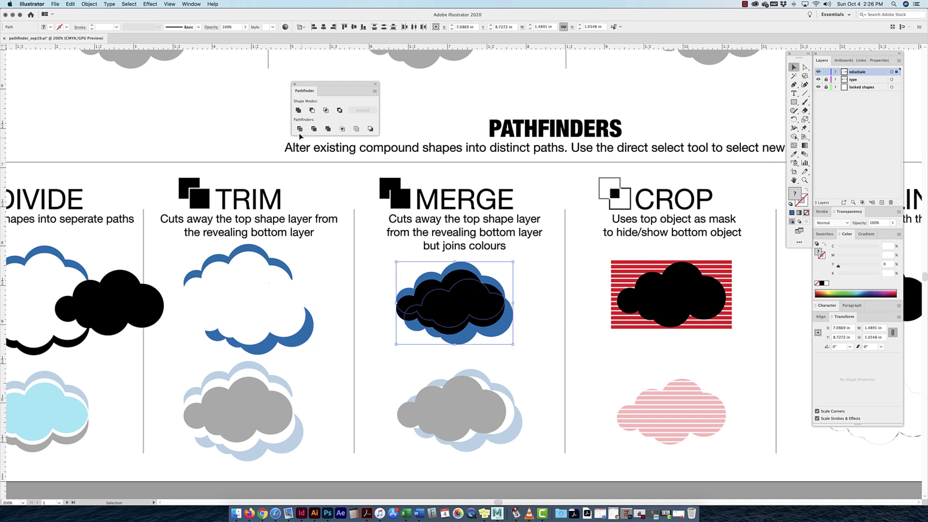
left_click(328, 129)
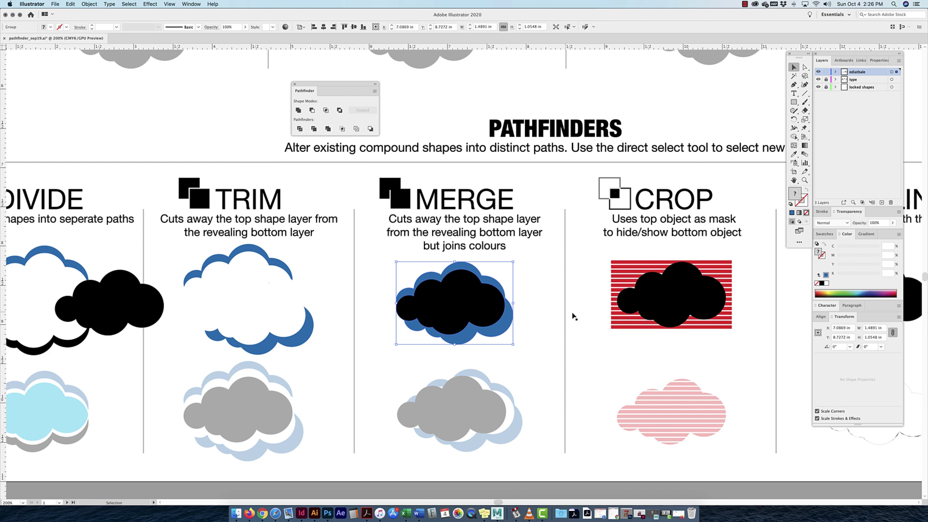
Step: Pull the merged artwork apart with the Direct Selection tool, moving the black cloud left and repositioning the joined blue ring
left_click(805, 67)
left_click(547, 263)
left_click_drag(464, 307, 363, 308)
left_click(542, 277)
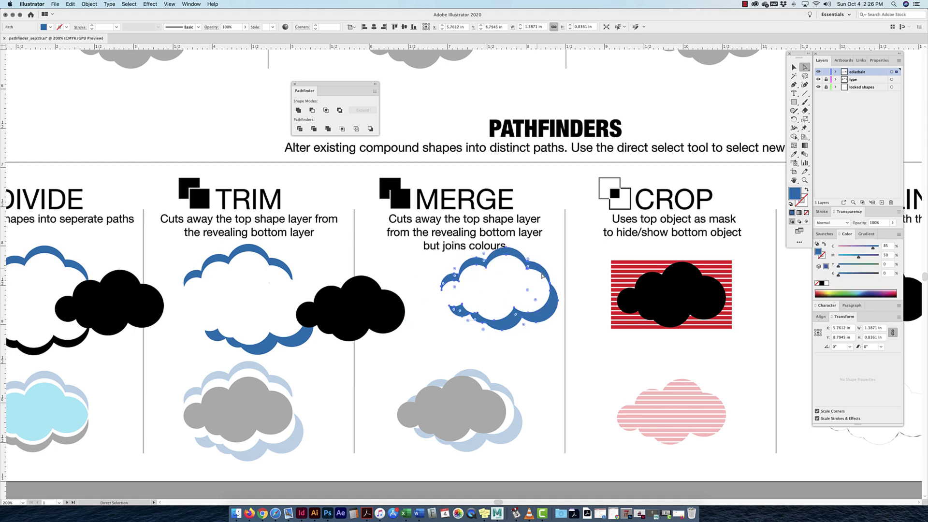
left_click(550, 286)
left_click_drag(550, 310, 527, 324)
Step: Inspect the Crop example by selecting its black front cloud and the red striped rectangle behind it
key("space")
left_click_drag(662, 268, 494, 281)
left_click_drag(297, 281, 597, 276)
left_click_drag(785, 228, 496, 220)
scroll(496, 220, "right", 5)
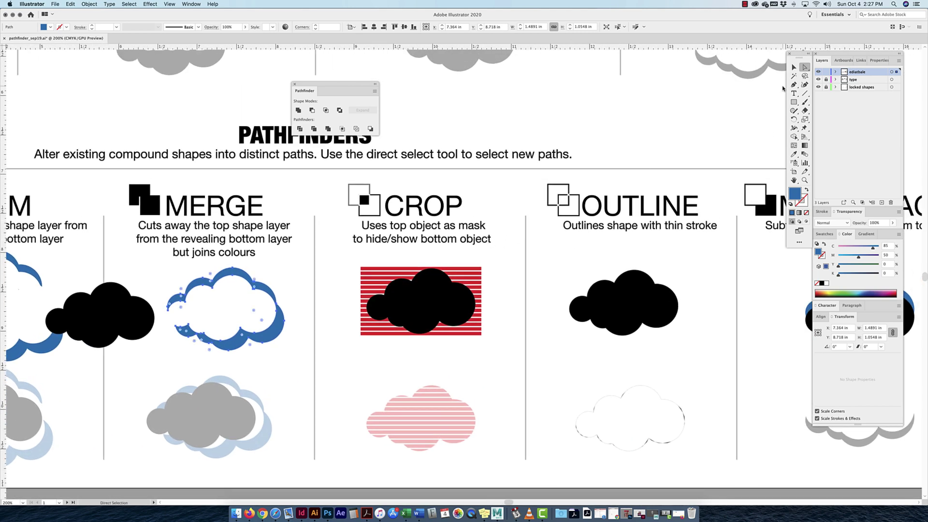
left_click(794, 67)
left_click(426, 299)
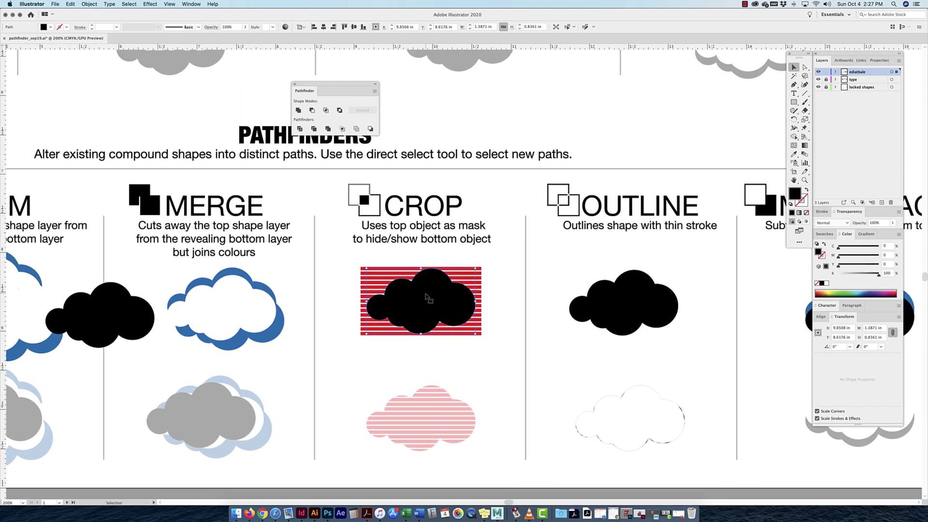
left_click_drag(492, 259, 475, 348)
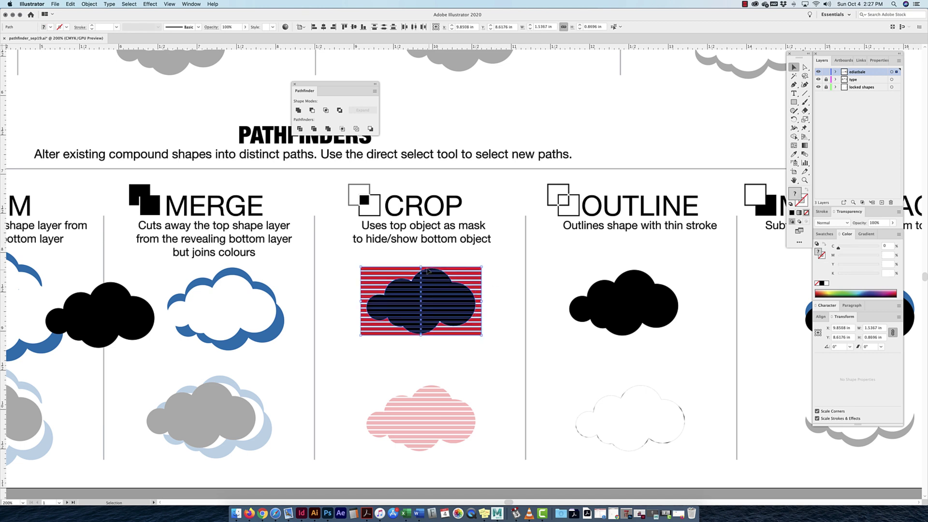
left_click(450, 303)
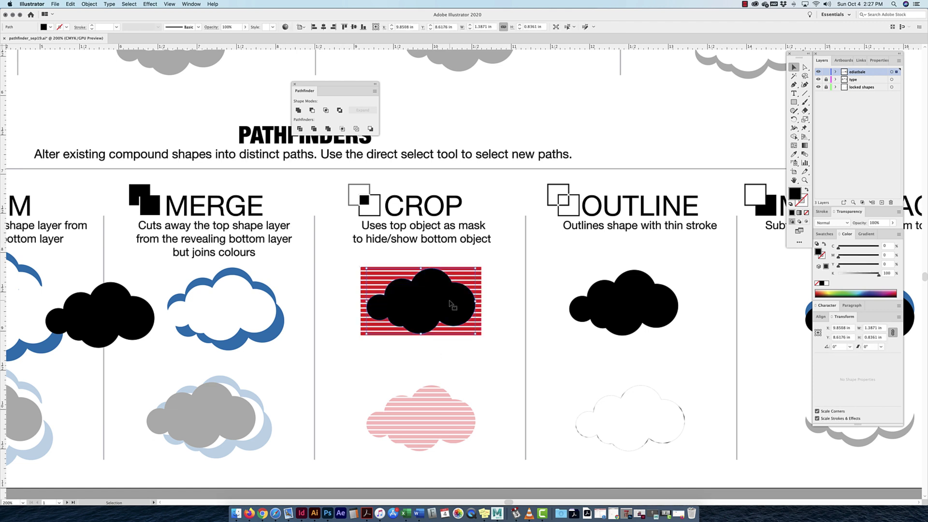
scroll(450, 304, "left", 2)
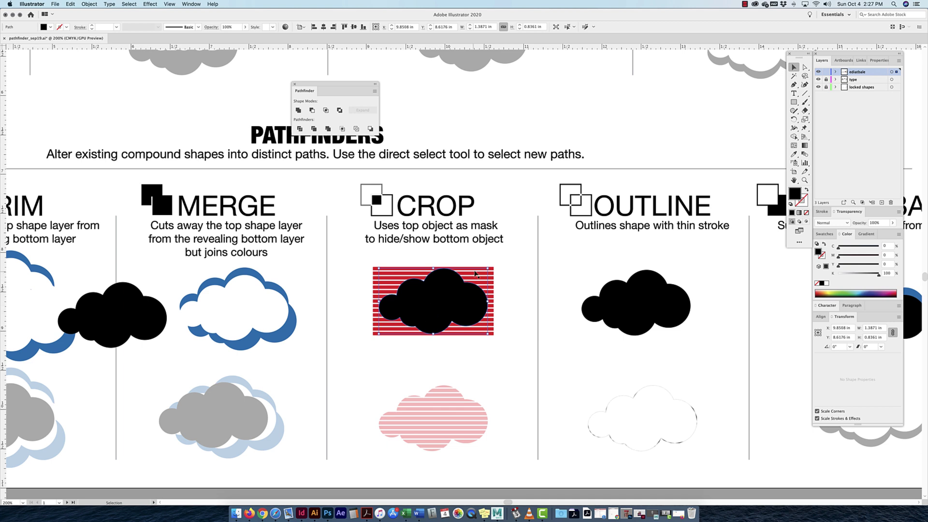
Step: Mask the red stripes to the black cloud's shape in the Crop example with Crop, and deselect the result
left_click_drag(495, 258, 371, 346)
left_click(342, 129)
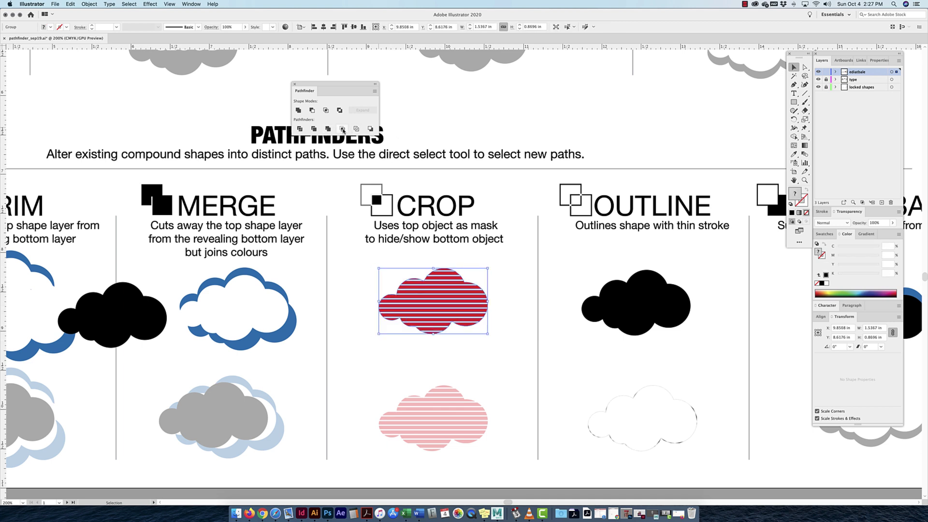
left_click(528, 316)
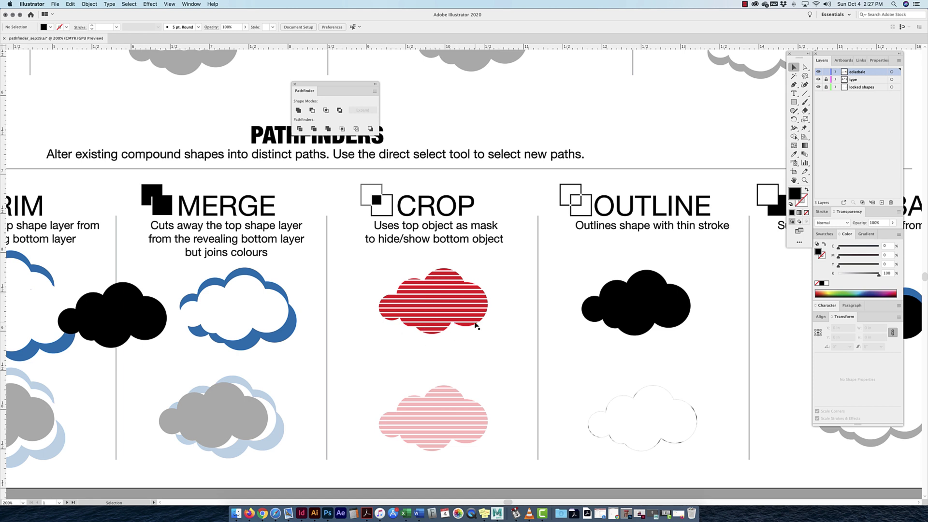
Step: Inspect the cropped cloud by isolating its group and selecting individual red stripes, and leave isolation mode
left_click_drag(498, 263, 334, 345)
left_click_drag(385, 370, 376, 293)
double_click(432, 307)
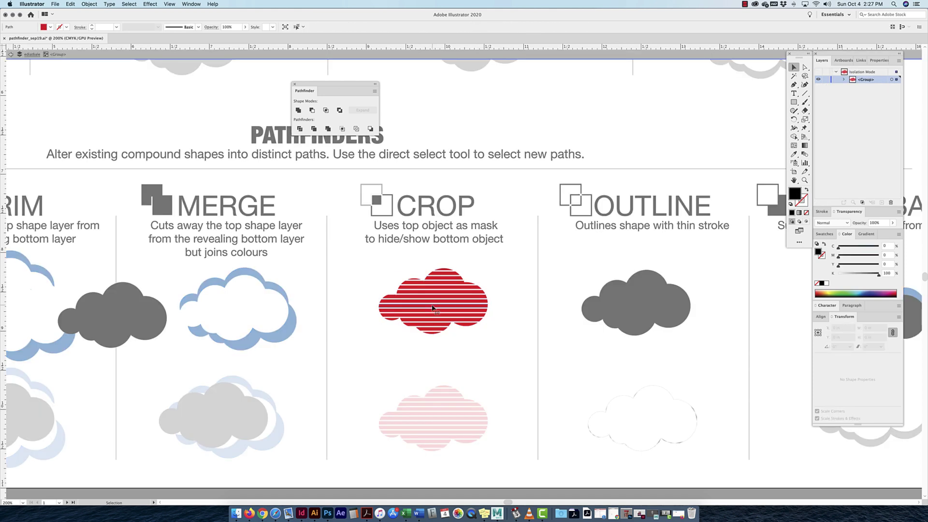
left_click(434, 293)
left_click(440, 280)
left_click(446, 274)
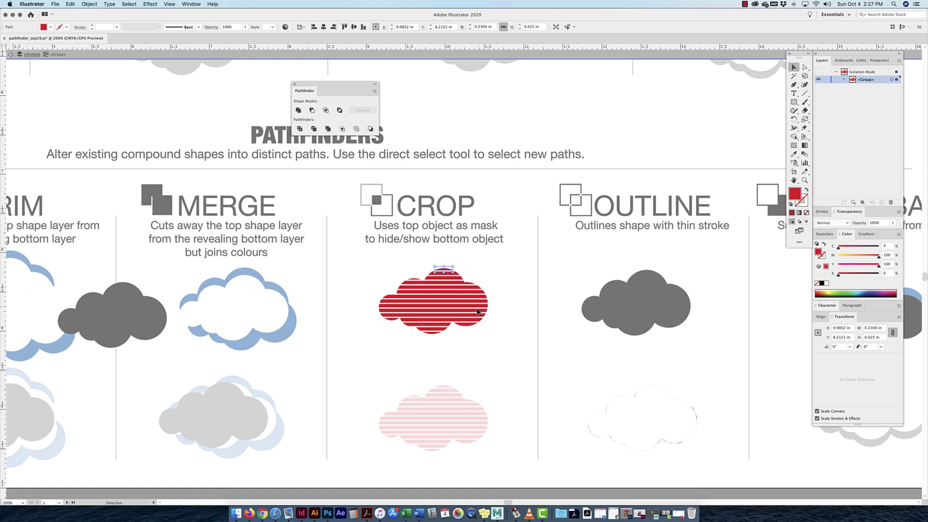
double_click(526, 296)
Step: Convert the black cloud in the Outline example to thin strokes with Outline, and deselect it
scroll(532, 305, "right", 5)
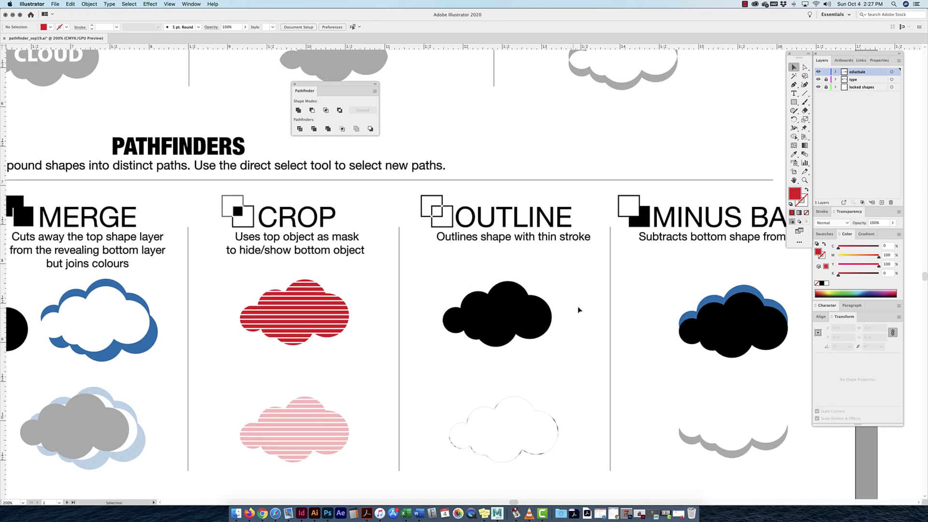
left_click(460, 336)
scroll(497, 381, "right", 3)
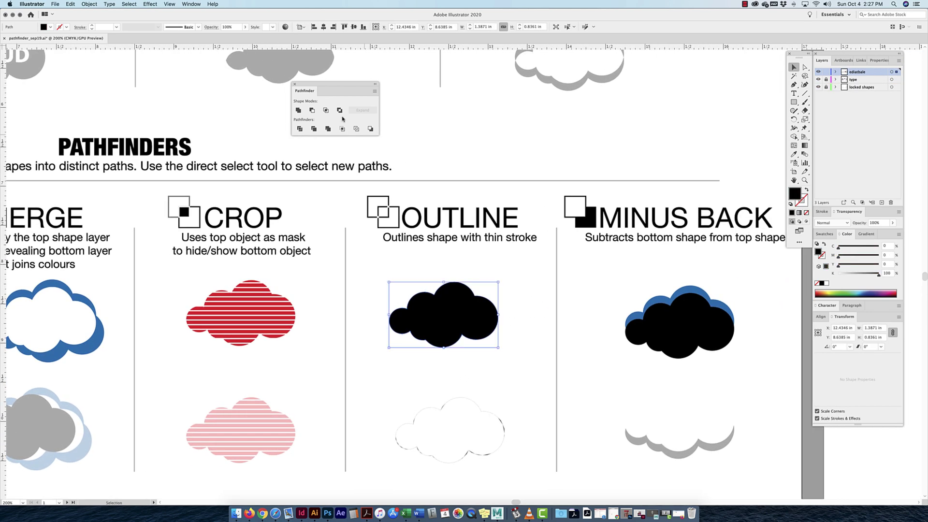
left_click(356, 128)
left_click(519, 309)
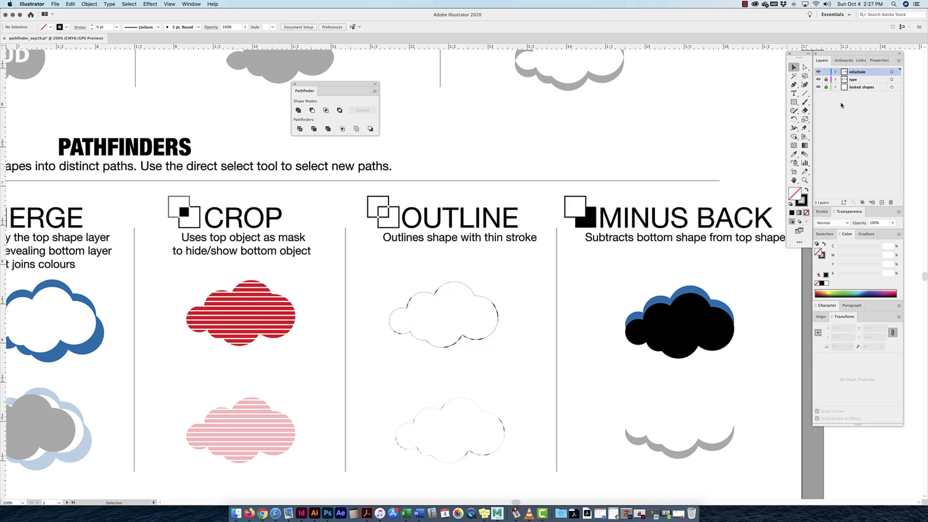
Step: Try moving segments of the outlined cloud with the Direct Selection tool, undoing each move
key("a")
scroll(531, 288, "up", 5)
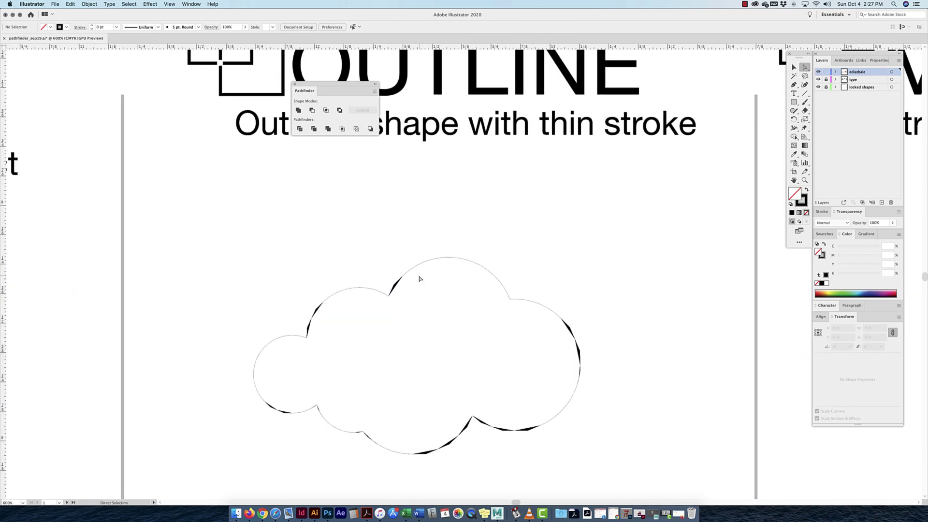
left_click(407, 275)
left_click_drag(401, 278, 373, 238)
key("super+z")
left_click(574, 335)
left_click_drag(580, 329, 660, 338)
key("super+z")
Step: Set the stroke weight of the outlined cloud to 1 pt after trying heavier weights
left_click(822, 211)
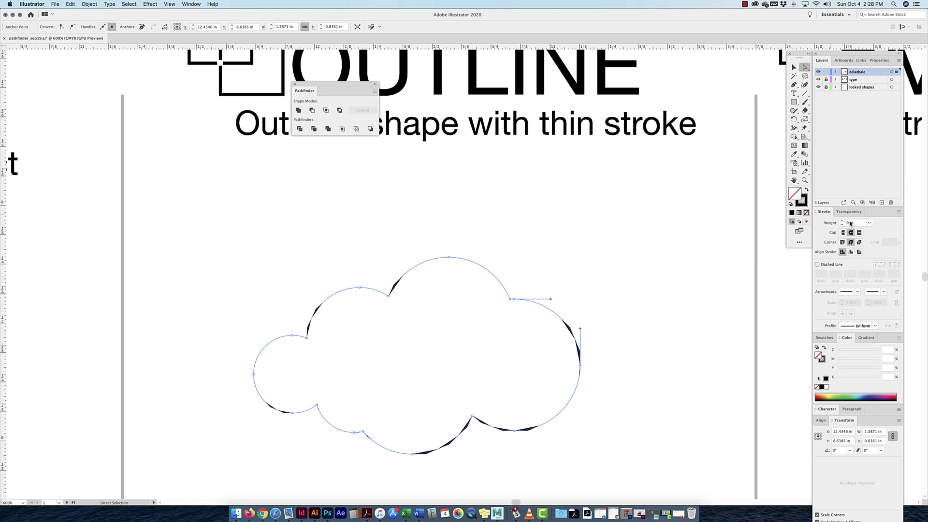
left_click(842, 221)
left_click(857, 223)
key("Up")
key("Up")
key("Up")
key("Up")
key("Up")
key("Up")
key("Up")
key("Up")
key("Down")
key("Down")
key("Down")
key("Down")
key("Down")
key("Down")
key("Down")
key("Down")
key("super+minus")
key("super+minus")
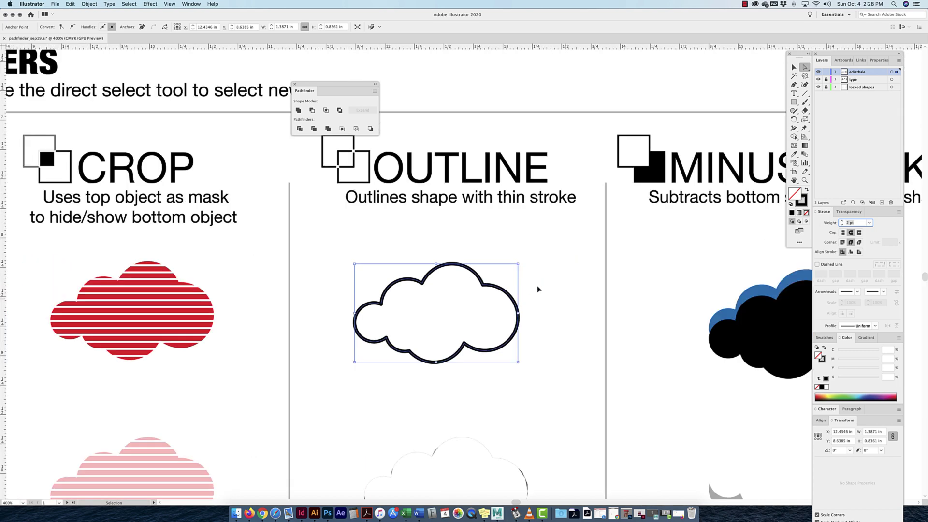
left_click_drag(553, 290, 329, 245)
key("super+minus")
Step: Subtract the blue back cloud from the black front cloud with Minus Back, and deselect the remaining shape
scroll(601, 271, "right", 3)
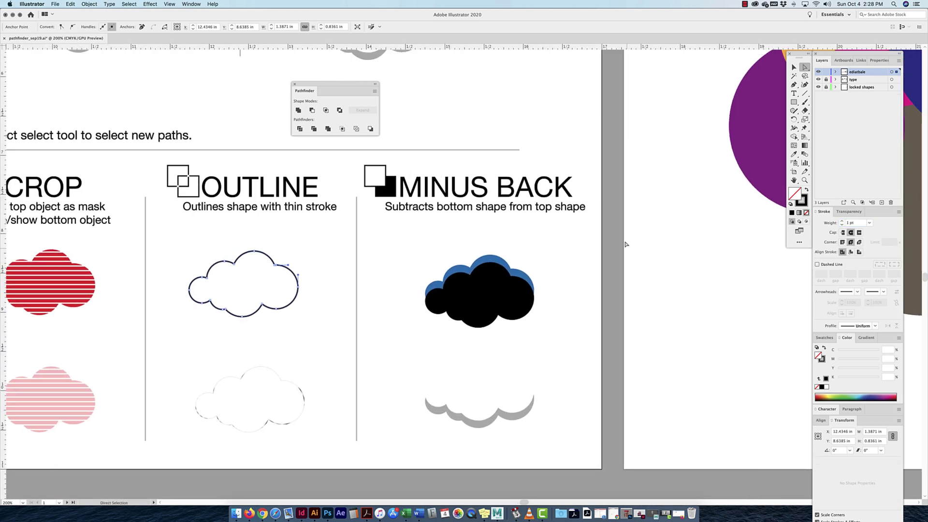
left_click_drag(350, 189, 595, 474)
left_click_drag(227, 197, 393, 211)
scroll(393, 211, "down", 8)
scroll(392, 211, "right", 14)
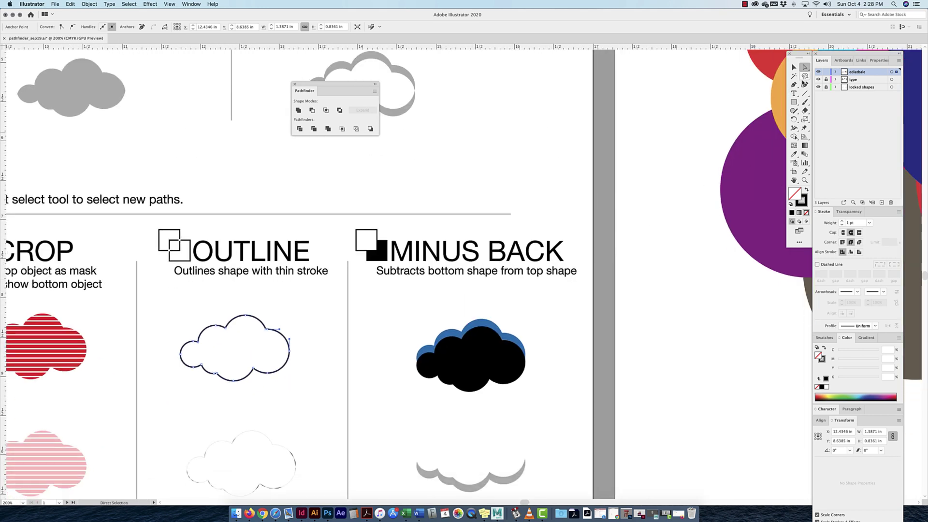
left_click(795, 67)
scroll(561, 305, "down", 3)
left_click(459, 314)
scroll(456, 326, "right", 2)
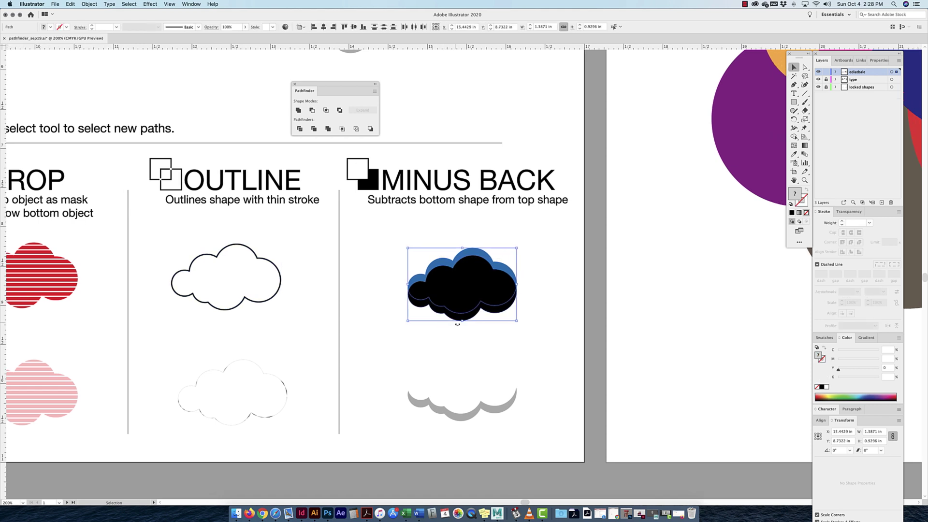
left_click(370, 128)
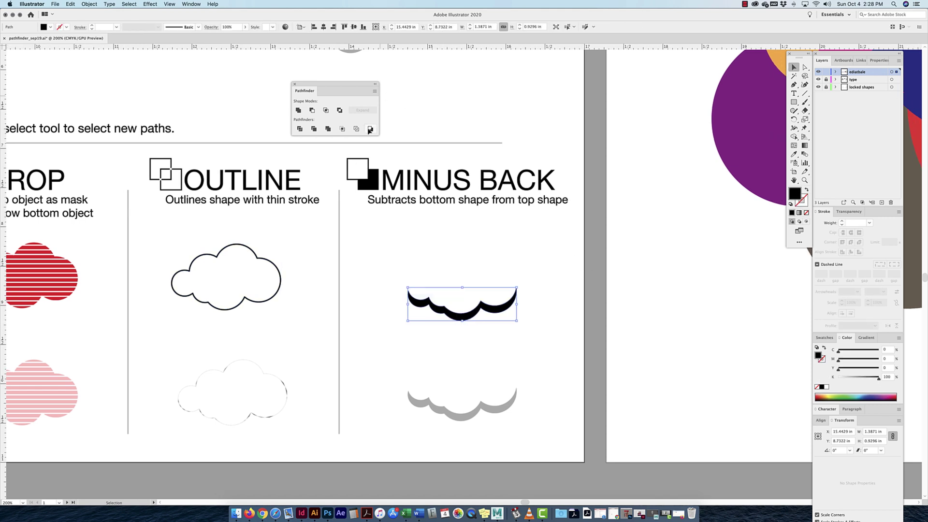
left_click(570, 321)
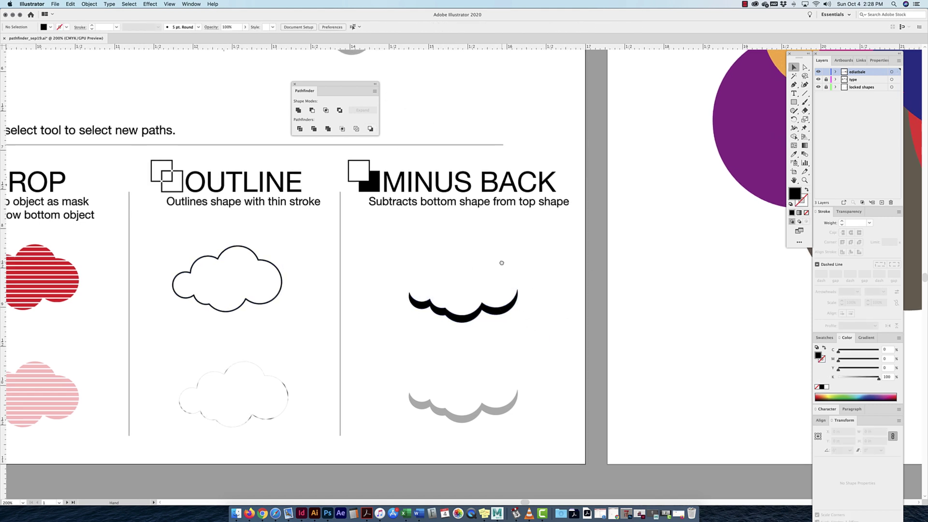
Step: Review the completed Pathfinder artboard and the neighbouring Shape Builder and Expand artboards at an overview zoom
scroll(424, 215, "up", 2)
scroll(424, 216, "left", 1)
key("super+minus")
key("super+minus")
key("super+minus")
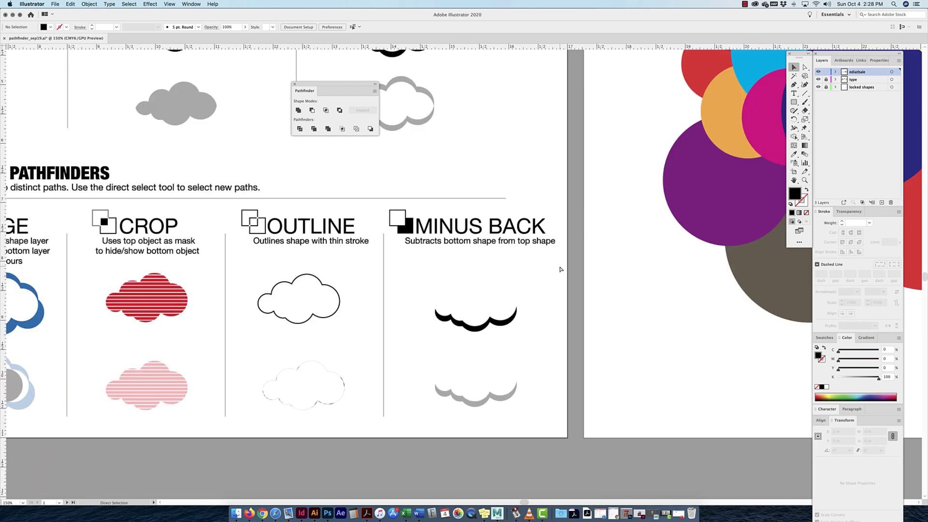
left_click_drag(546, 258, 502, 328)
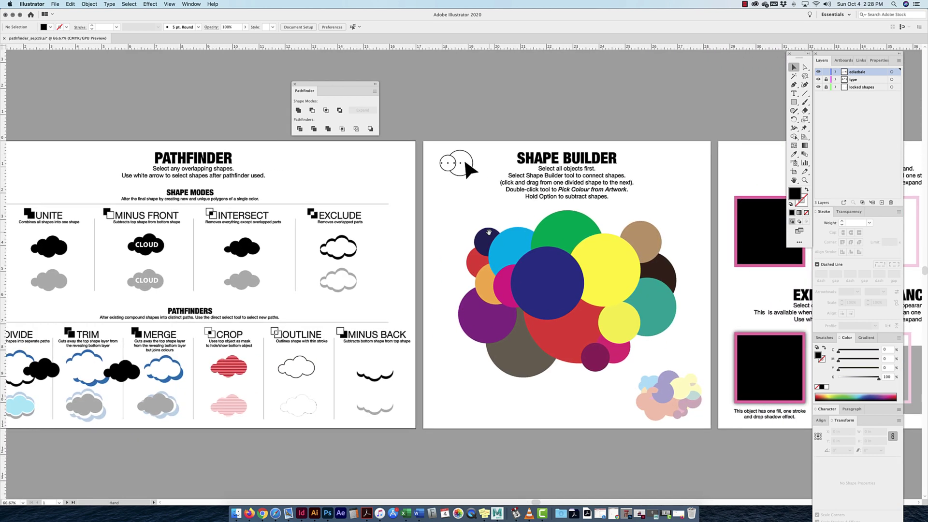
scroll(527, 254, "right", 2)
scroll(527, 254, "up", 1)
scroll(378, 244, "right", 4)
scroll(378, 244, "up", 1)
scroll(378, 244, "left", 5)
scroll(378, 243, "down", 2)
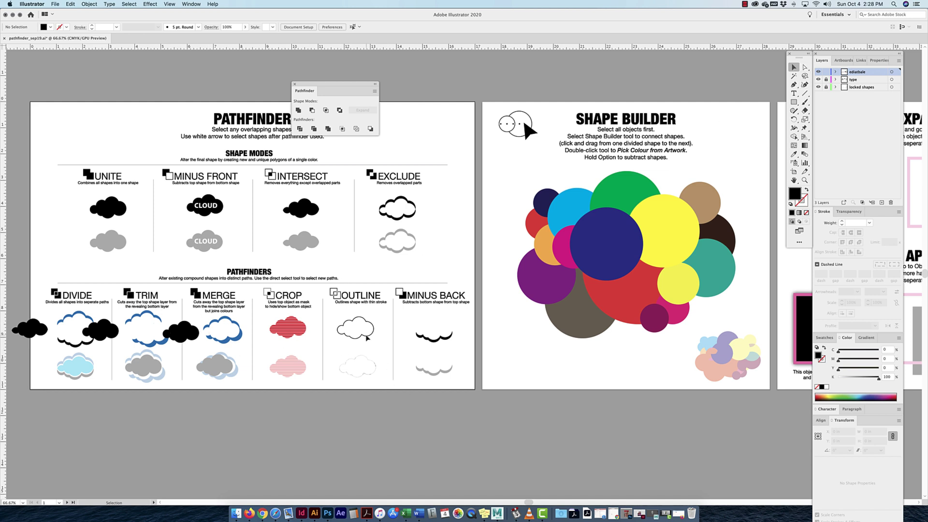
Step: Dock the floating Pathfinder panel in the same group as Align and Transform
left_click(90, 4)
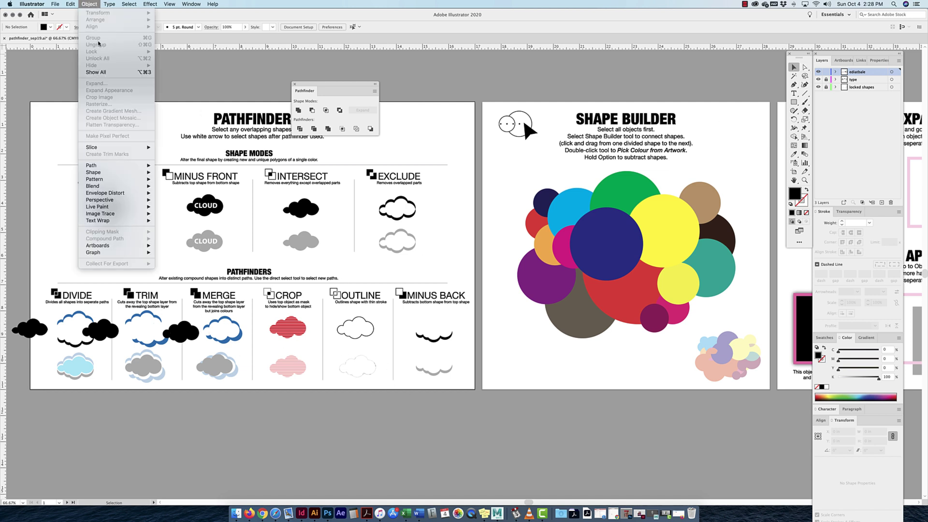
left_click(490, 198)
left_click_drag(521, 198, 374, 218)
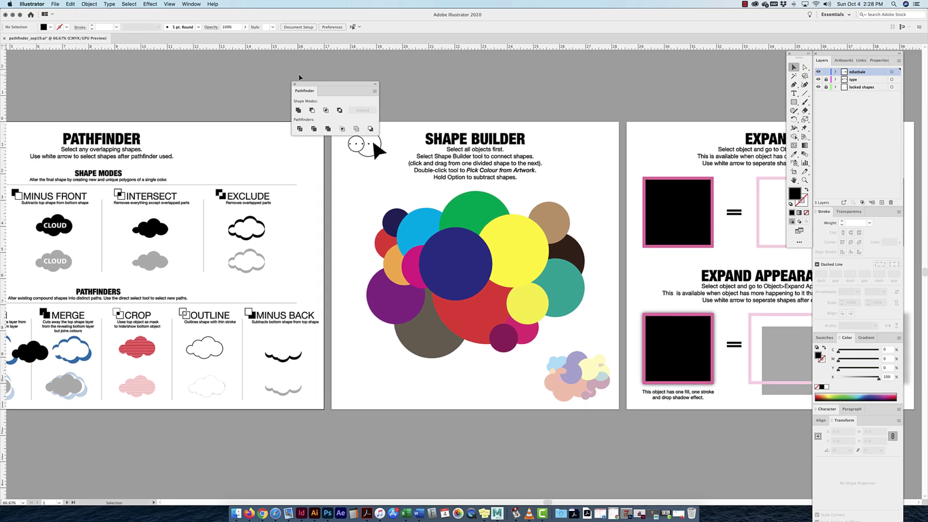
left_click_drag(301, 89, 874, 422)
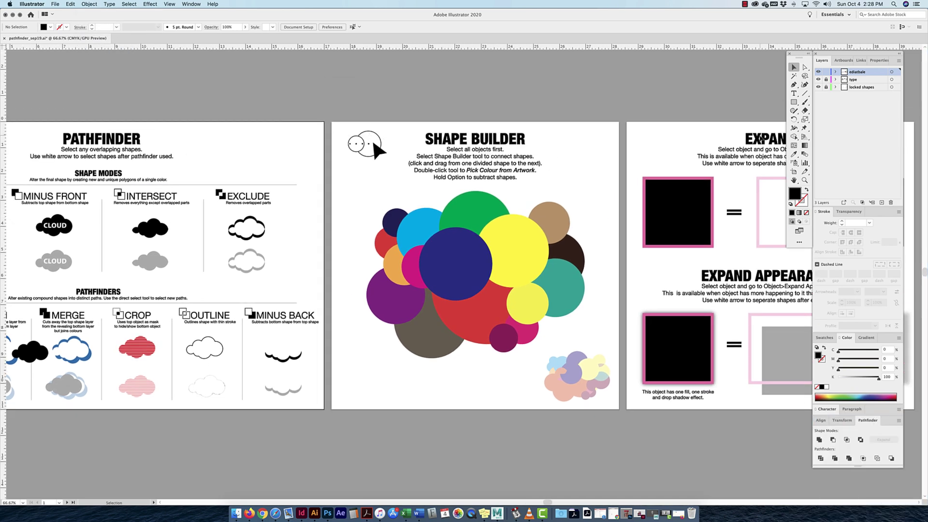
Step: Bring the Shape Builder artboard into view and set the toolbar to Advanced
key("super+plus")
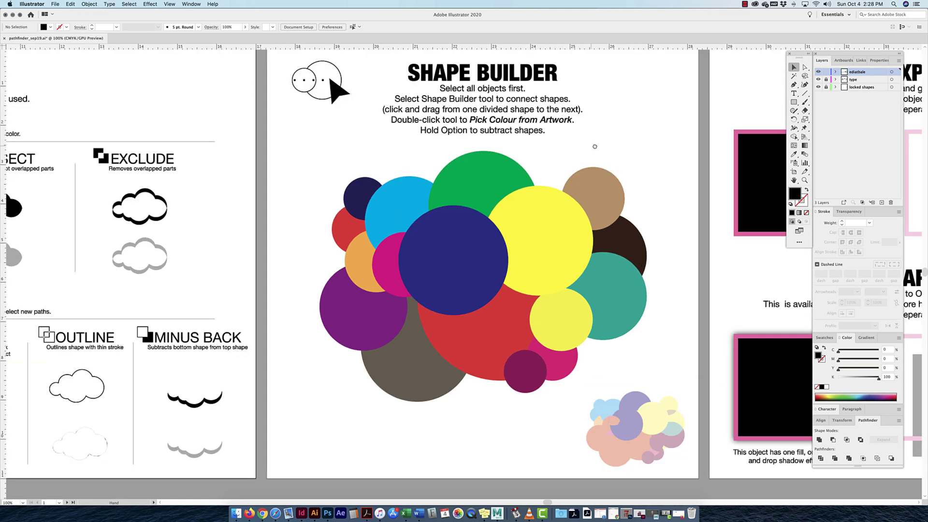
left_click_drag(599, 146, 558, 164)
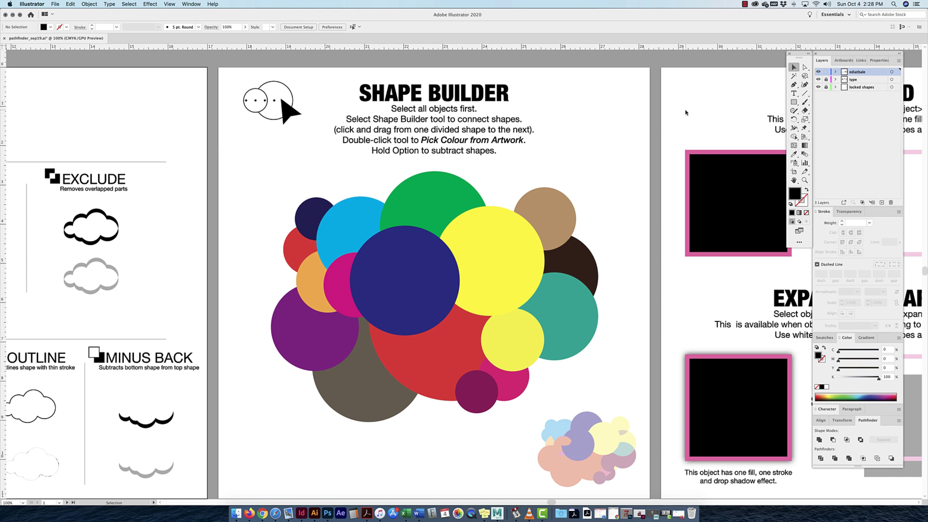
left_click(197, 4)
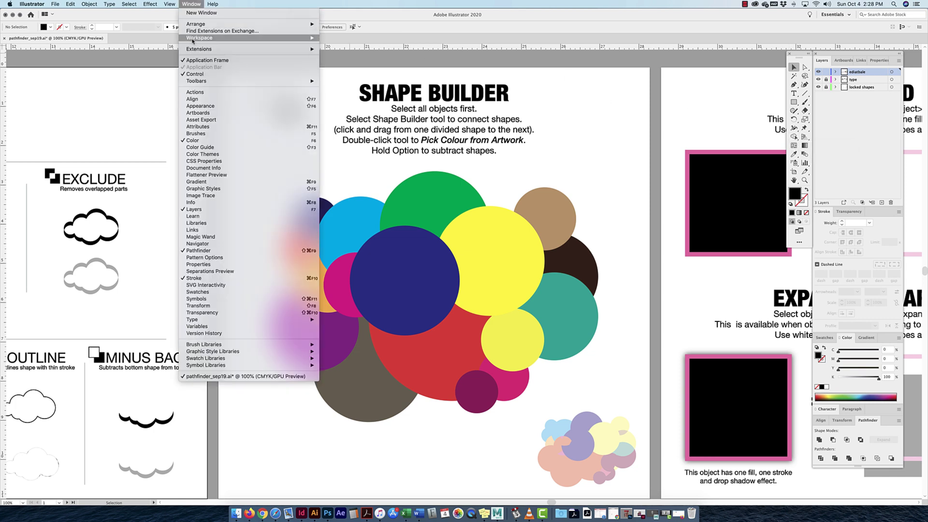
mouse_move(193, 83)
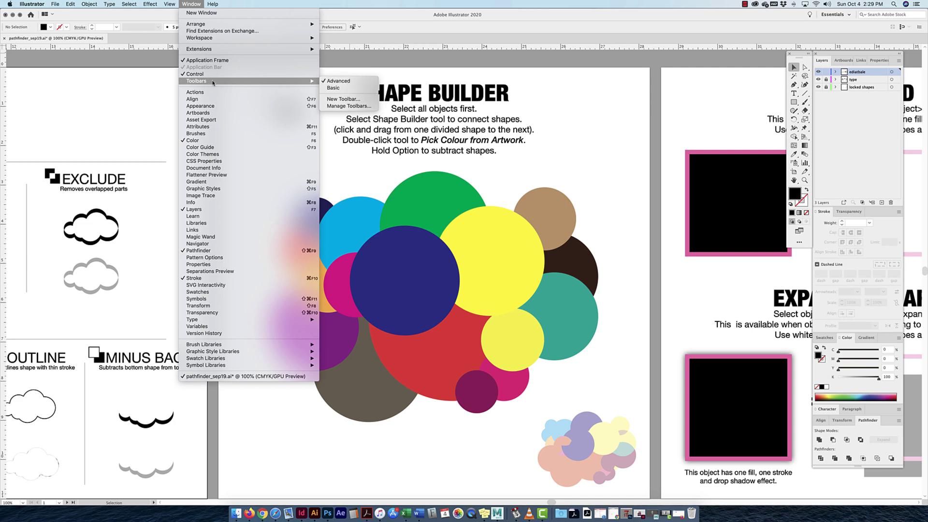
left_click(337, 81)
Step: Select all the coloured circles and merge the overlapping regions at the upper left of the large yellow circle with the Shape Builder tool
left_click(590, 178)
left_click_drag(260, 162, 587, 407)
left_click(635, 362)
left_click(560, 331)
left_click(462, 325)
left_click(419, 296)
left_click(419, 214)
left_click(369, 218)
left_click(285, 214)
left_click_drag(262, 192, 633, 412)
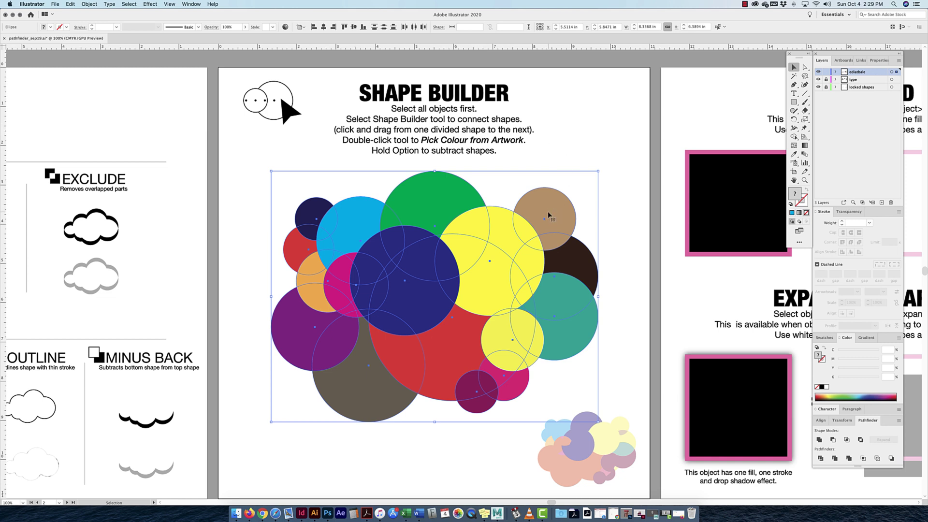
left_click(794, 137)
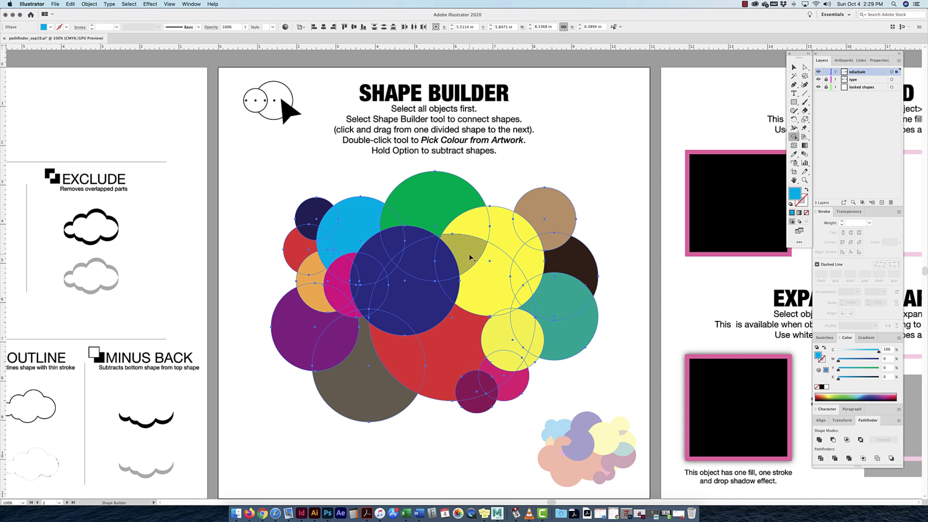
left_click_drag(470, 257, 475, 224)
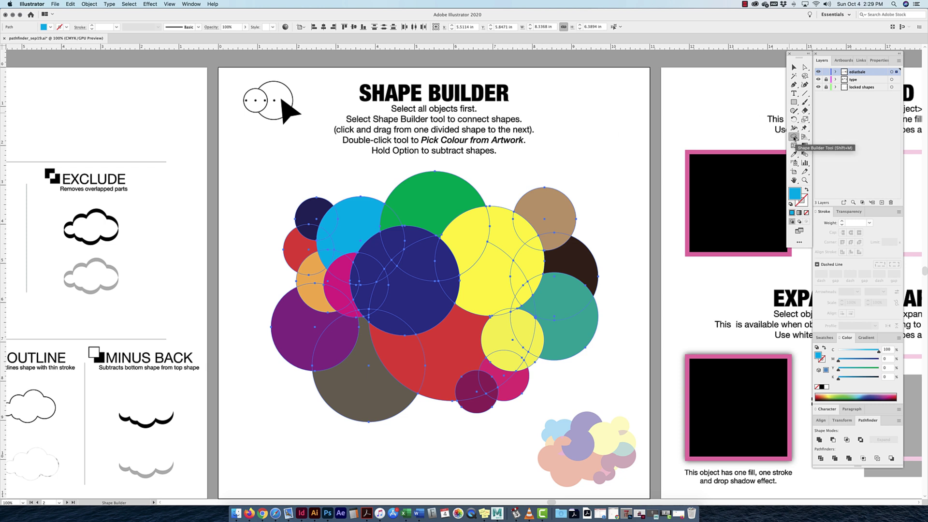
Step: Set Shape Builder to pick colour from Color Swatches, and merge part of the large yellow circle with the dark brown circle
double_click(794, 138)
left_click_drag(467, 147, 659, 130)
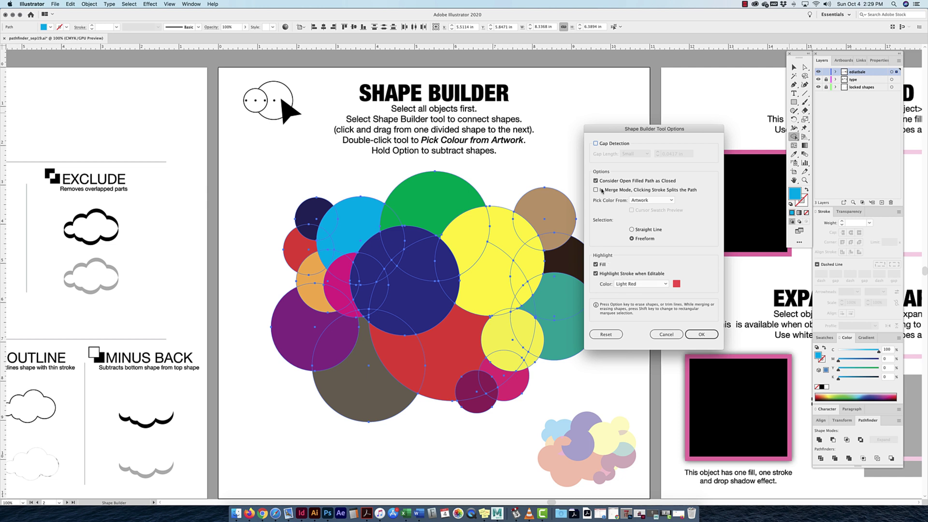
left_click(644, 202)
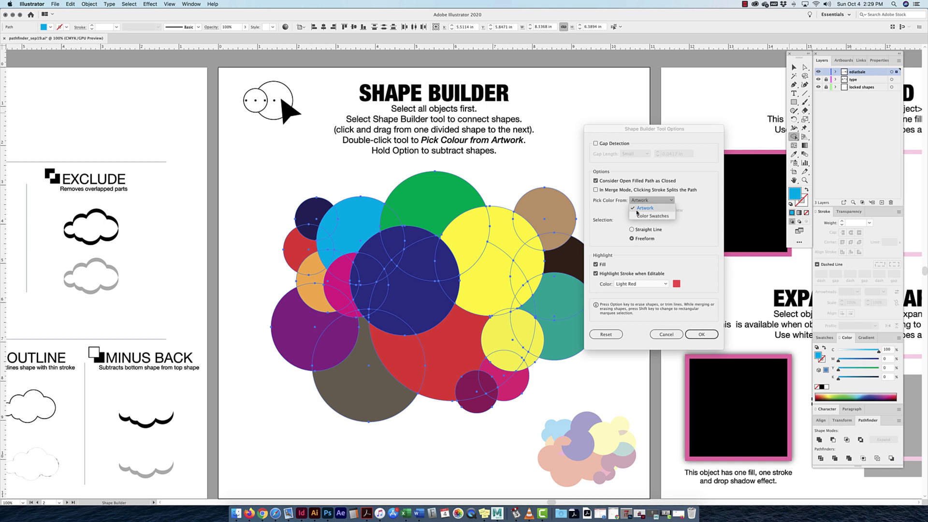
left_click(651, 217)
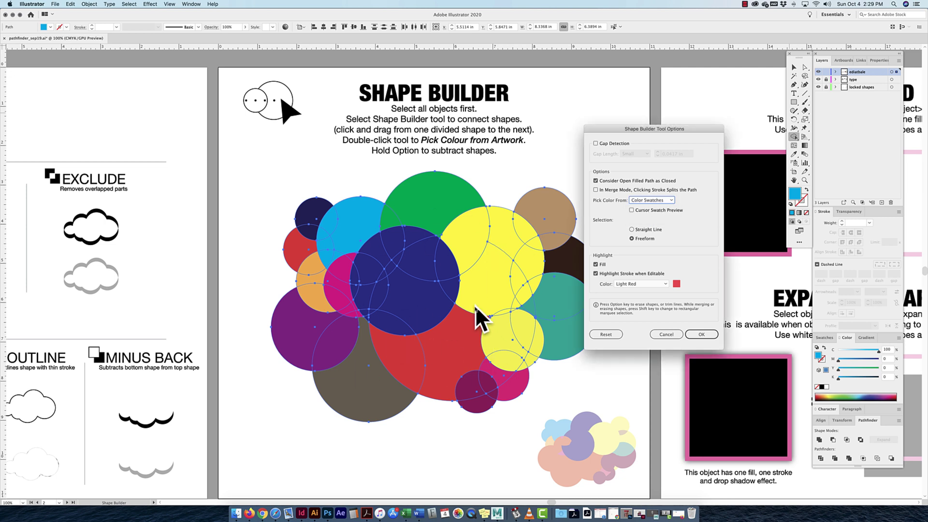
left_click(707, 334)
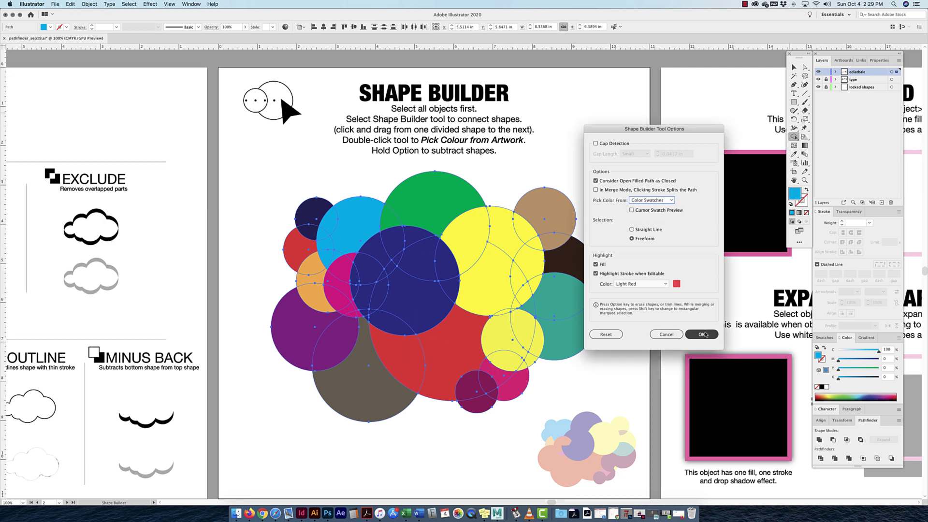
mouse_move(491, 289)
left_mouse_down()
mouse_move(493, 269)
mouse_move(565, 266)
left_mouse_up()
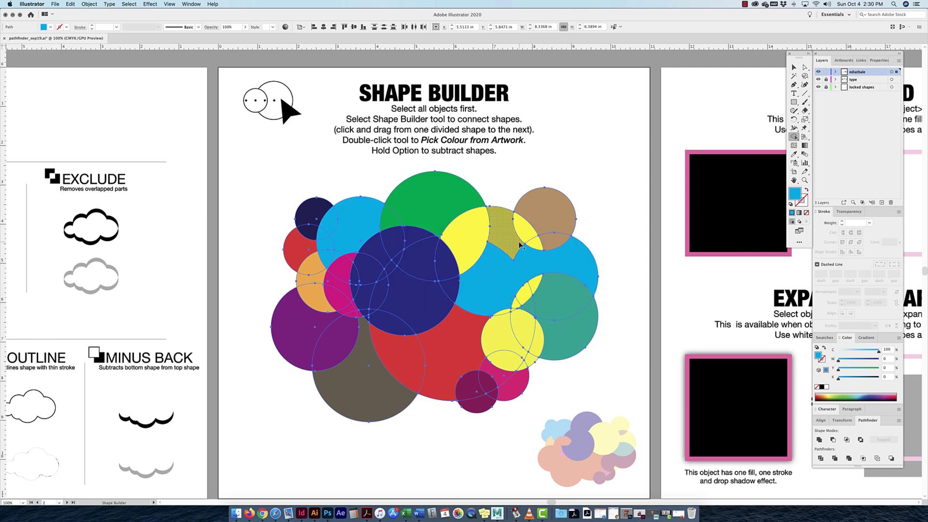
Step: Set Shape Builder to pick colour from Artwork, and merge the teal circle with the small light yellow circle
double_click(794, 137)
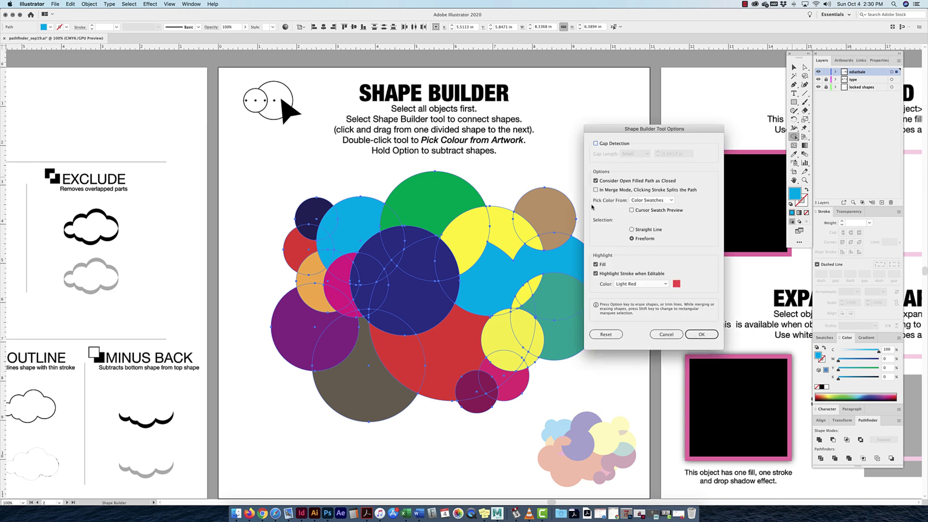
left_click(658, 200)
left_click(651, 209)
left_click(702, 335)
mouse_move(556, 299)
left_mouse_down()
mouse_move(559, 331)
mouse_move(498, 338)
left_mouse_up()
key("Return")
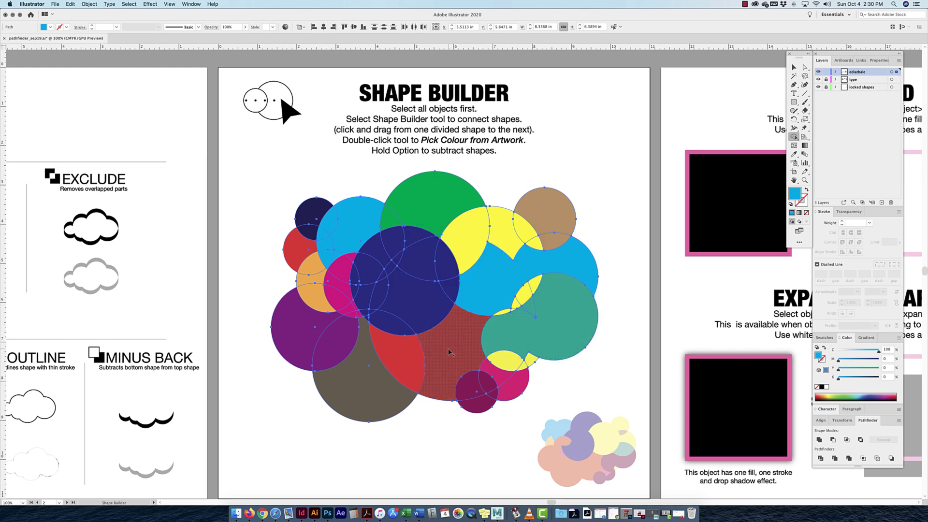
Step: Merge the grey, purple, orange and red circles into one red shape, and the navy circle's middle with the green circle
mouse_move(401, 359)
left_mouse_down()
mouse_move(379, 365)
mouse_move(369, 395)
left_mouse_up()
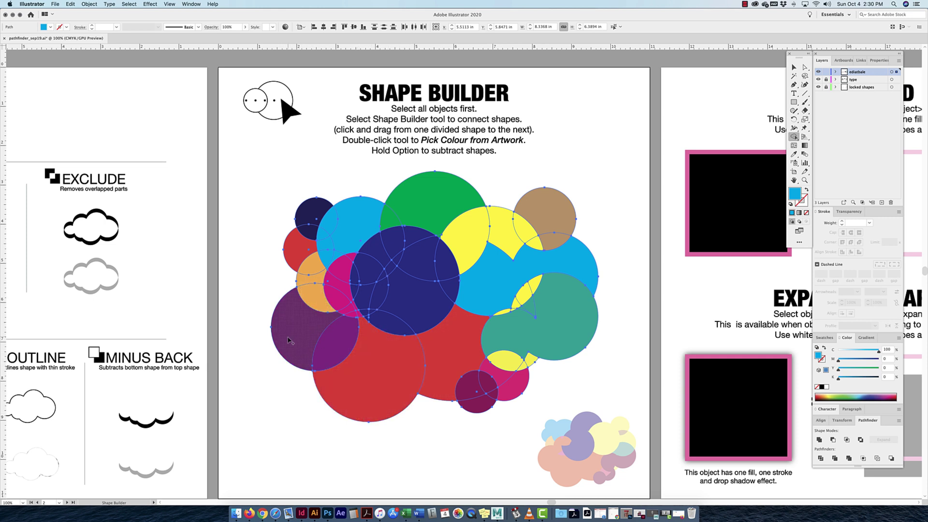
left_click_drag(313, 299, 293, 337)
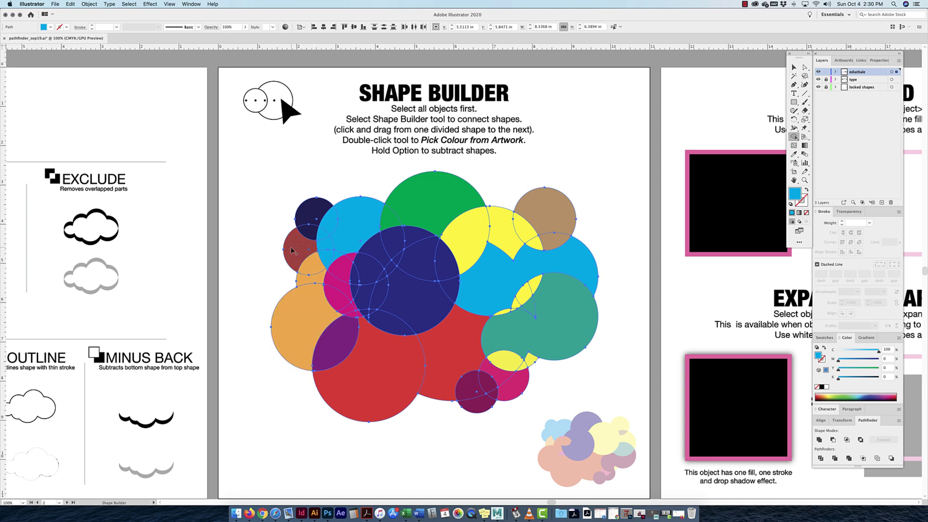
mouse_move(291, 250)
left_mouse_down()
mouse_move(319, 263)
mouse_move(310, 268)
mouse_move(345, 360)
mouse_move(370, 370)
left_mouse_up()
mouse_move(419, 308)
left_mouse_down()
mouse_move(395, 290)
mouse_move(425, 221)
mouse_move(438, 237)
left_mouse_up()
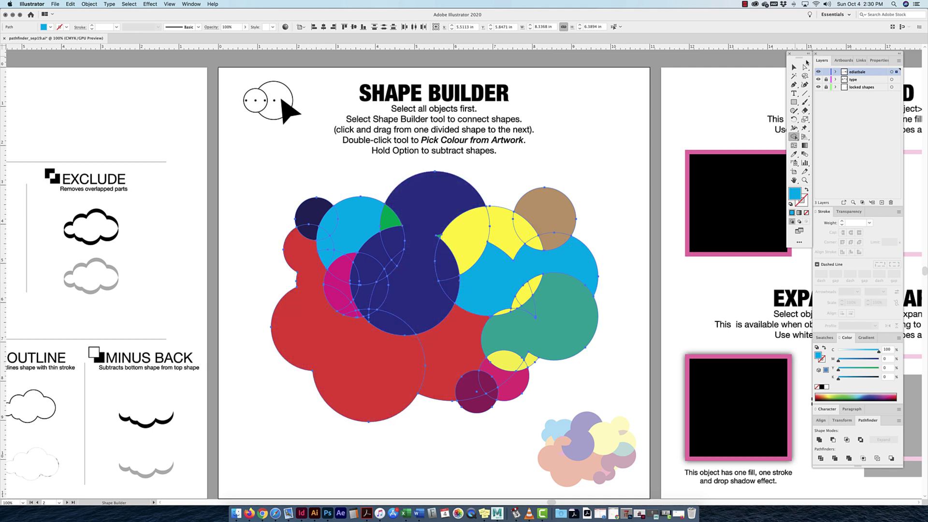
Step: Select the merged navy and green piece with Direct Selection and move it out of the cloud to the artboard's upper right corner
key("a")
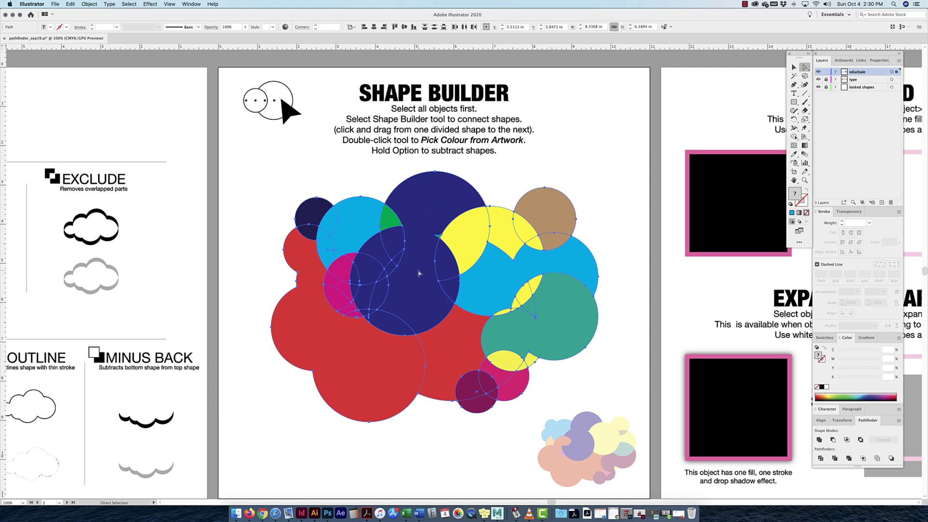
left_click(420, 227)
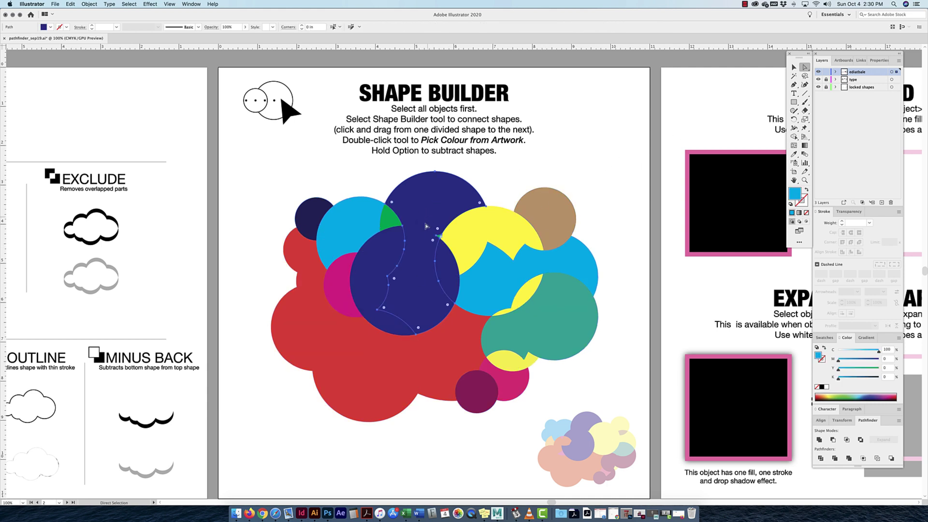
left_click_drag(423, 240, 629, 117)
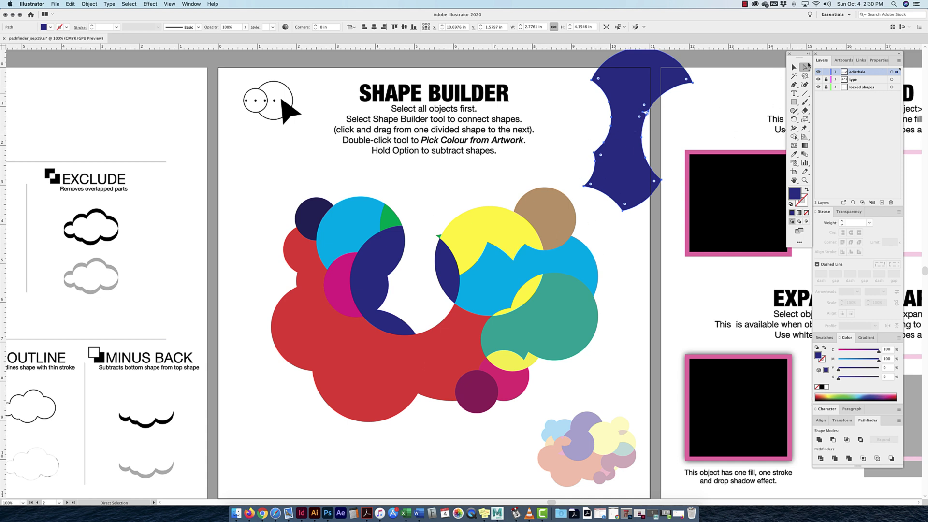
Step: Merge the tan, blue, teal and yellow regions into one yellow shape, and move the separated navy piece down onto it
left_click(794, 67)
left_click_drag(250, 207, 558, 404)
left_click(794, 137)
left_click_drag(578, 258, 562, 221)
mouse_move(503, 237)
left_mouse_down()
mouse_move(496, 271)
mouse_move(533, 304)
mouse_move(531, 291)
mouse_move(556, 308)
mouse_move(548, 332)
left_mouse_up()
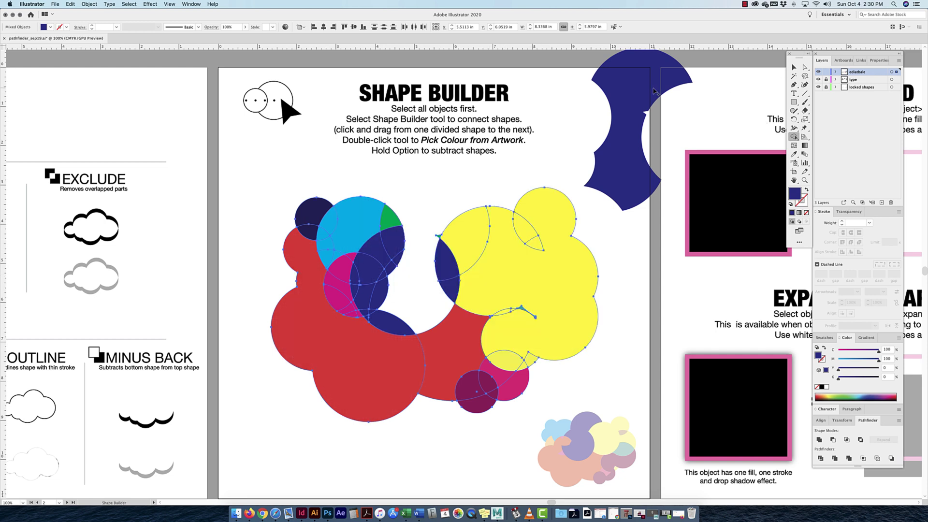
left_click(794, 67)
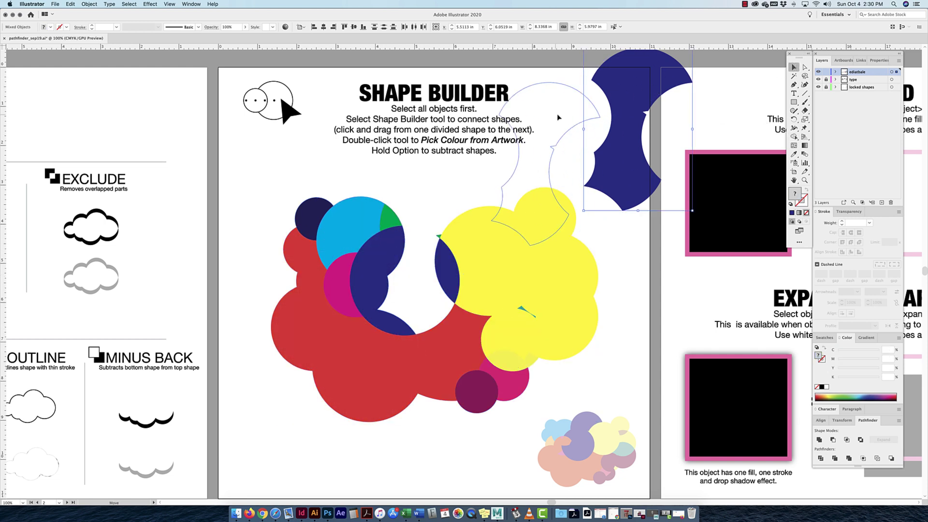
left_click_drag(650, 86, 558, 120)
Step: Expand the fill and stroke of the pink-outlined black square on the Expand artboard
key("space")
left_click_drag(695, 113, 547, 101)
left_click_drag(643, 116, 556, 115)
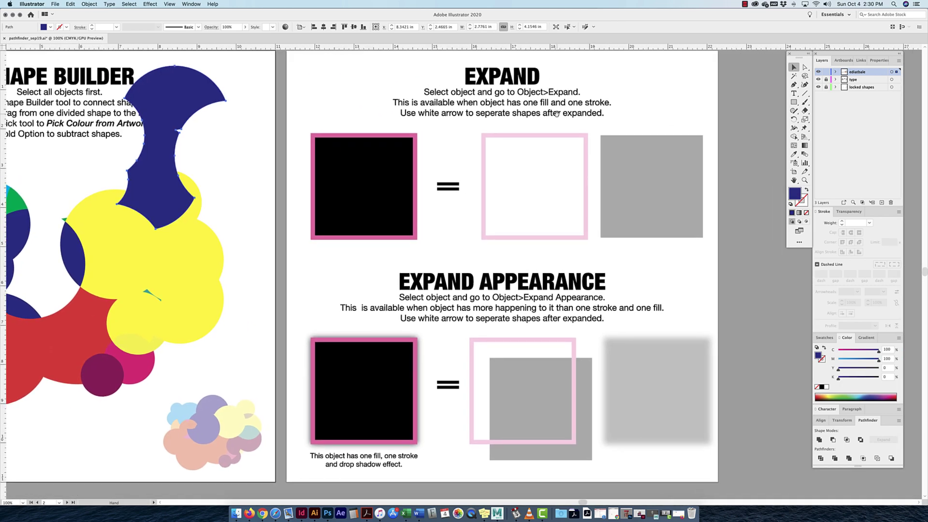
key("space")
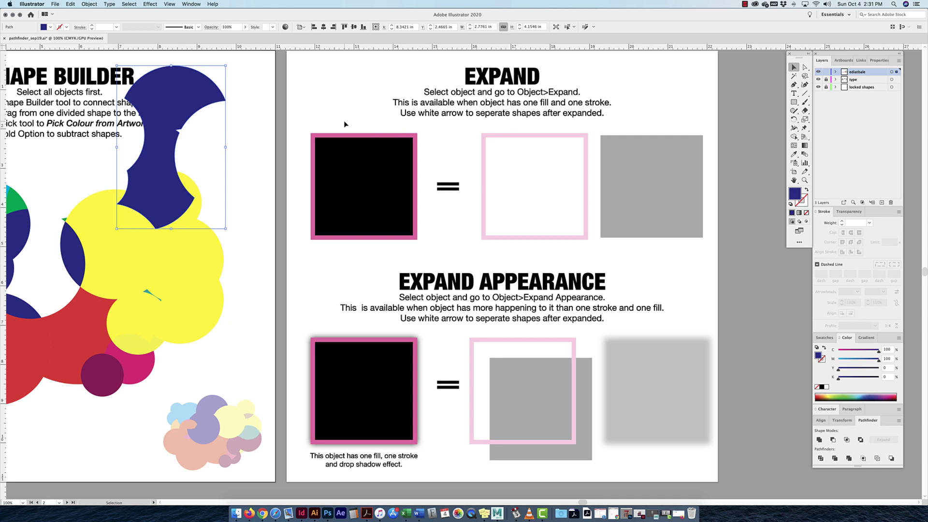
left_click(355, 164)
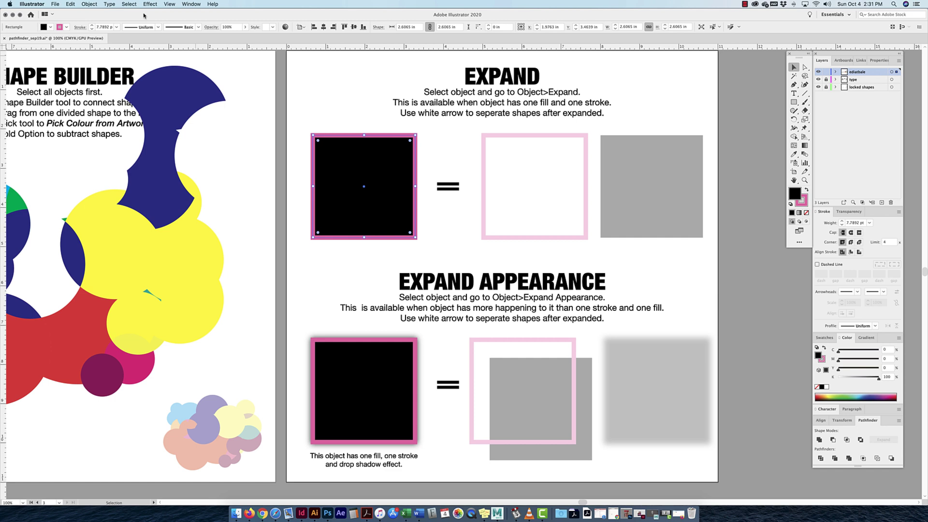
left_click(89, 4)
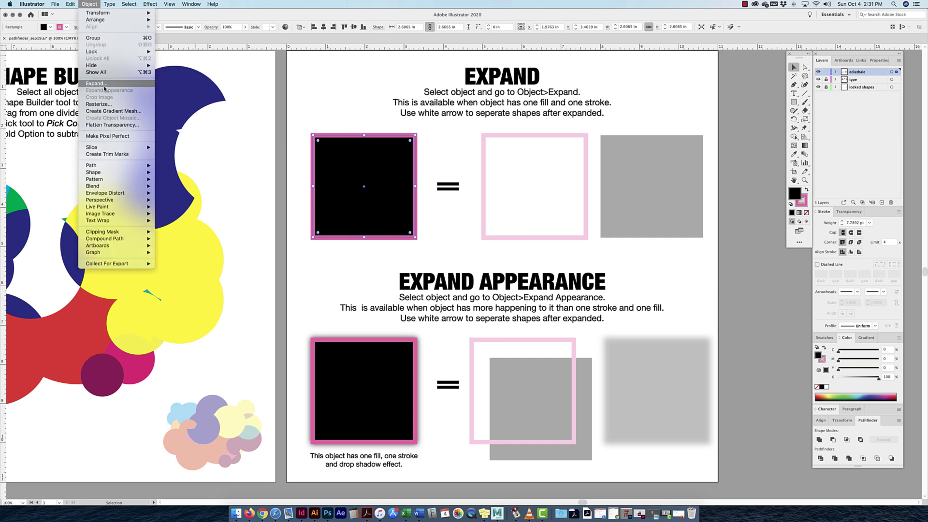
left_click(293, 107)
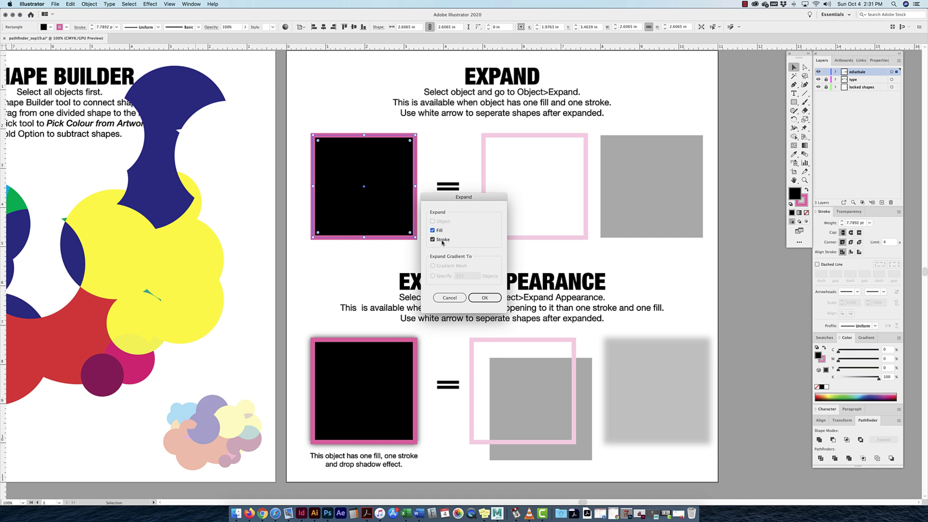
left_click(490, 298)
Step: Separate the black fill from its pink frame with Direct Selection and move it beside the frame
left_click(805, 67)
left_click(497, 150)
left_click_drag(350, 186, 476, 207)
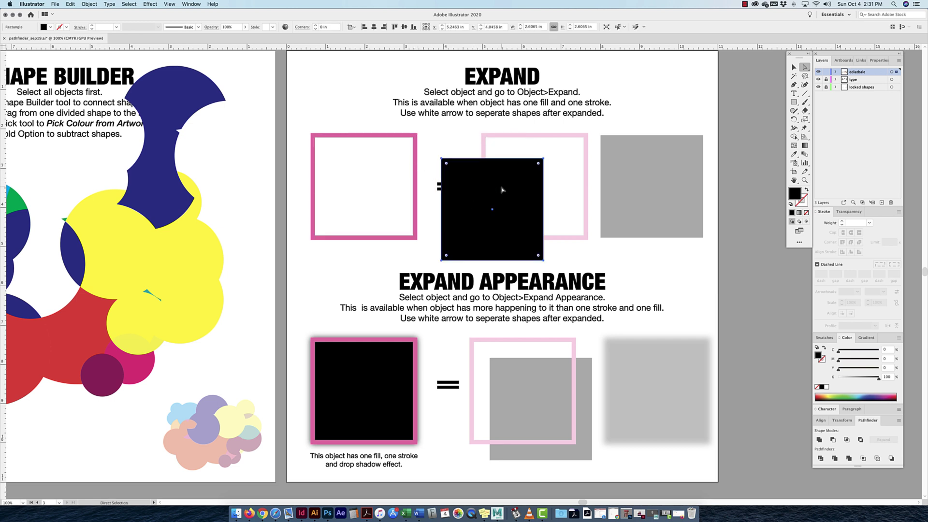
left_click_drag(502, 189, 485, 177)
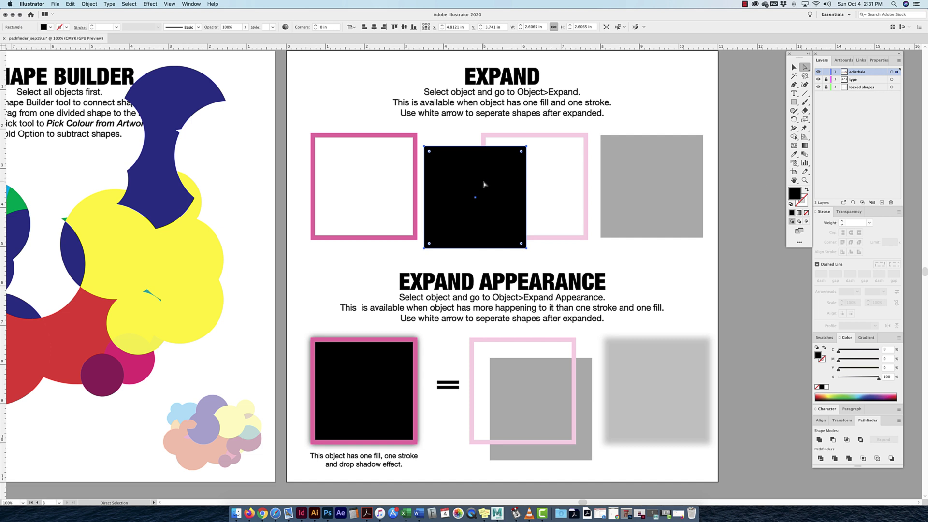
Step: Give the separated black square a 30 pt green stroke and move it off the artboard
left_click(798, 206)
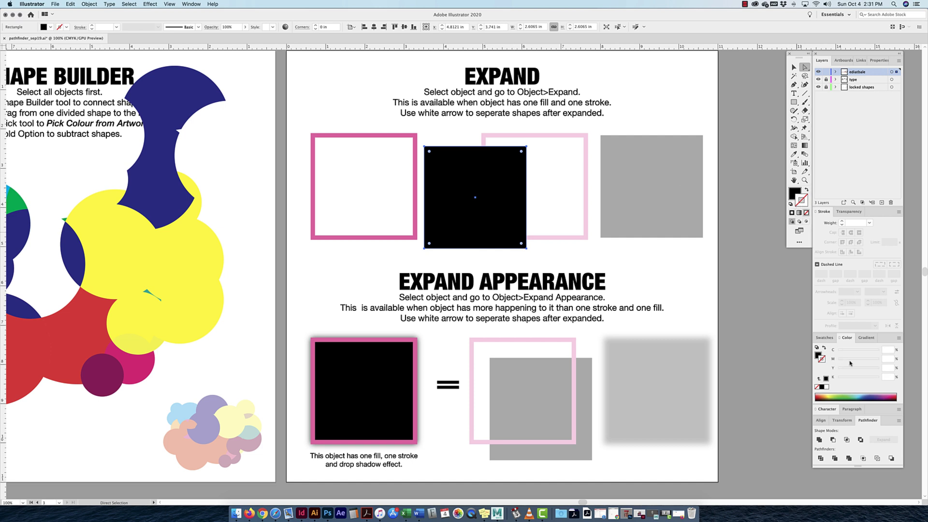
left_click_drag(873, 398, 855, 398)
left_click(834, 225)
type("30")
key("Return")
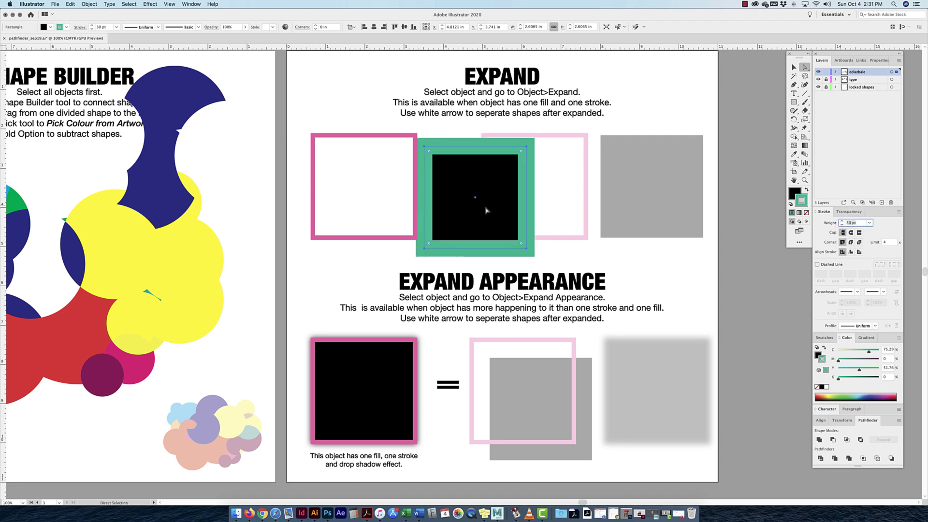
mouse_move(486, 214)
left_mouse_down()
mouse_move(756, 207)
mouse_move(795, 189)
left_mouse_up()
Step: Pull the two upper inner corner points of the expanded pink frame toward its centre, and select the whole frame
left_click(366, 138)
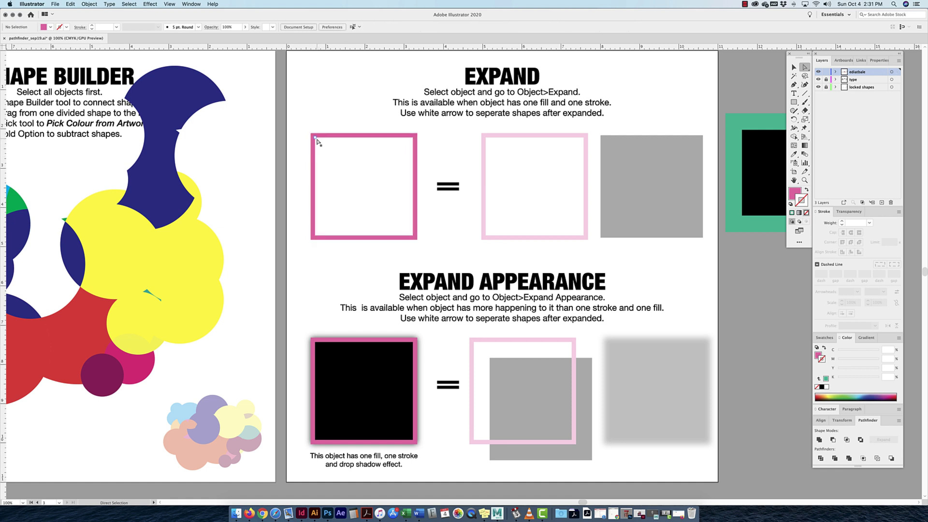
left_click_drag(316, 140, 363, 178)
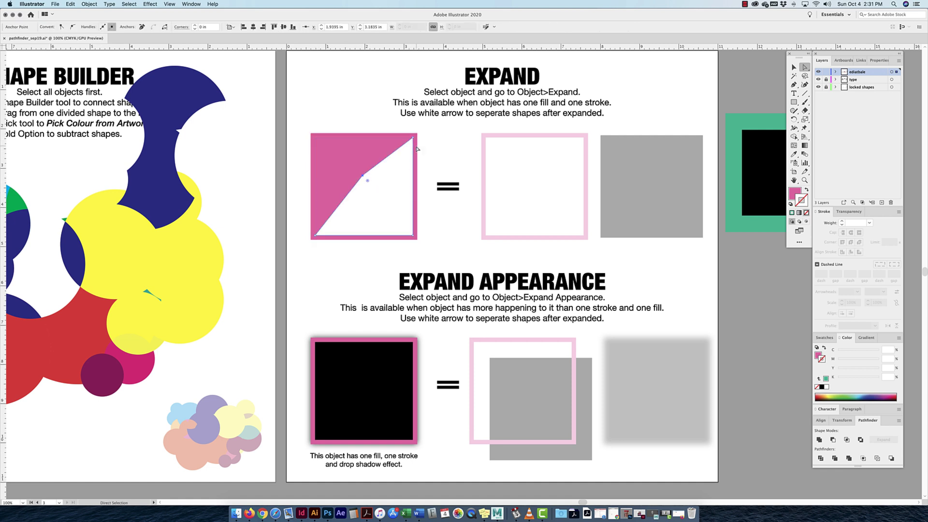
left_click_drag(412, 139, 379, 184)
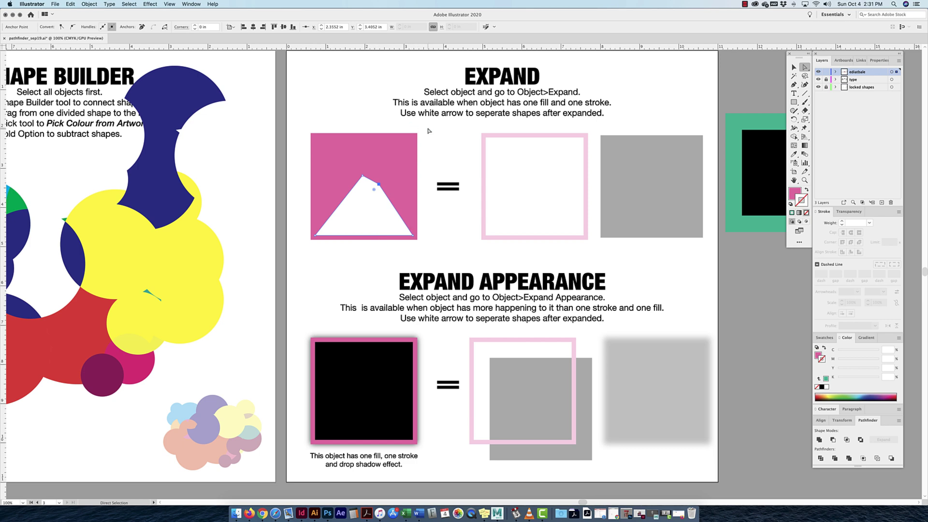
left_click_drag(428, 128, 304, 250)
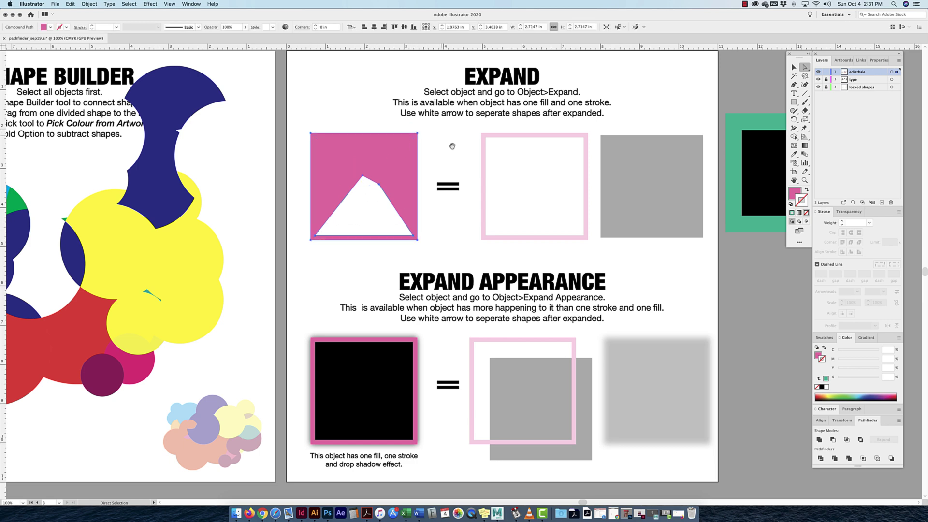
Step: Expand the appearance of the pink-outlined black square with the drop shadow in the Expand Appearance section
left_click_drag(462, 201, 449, 183)
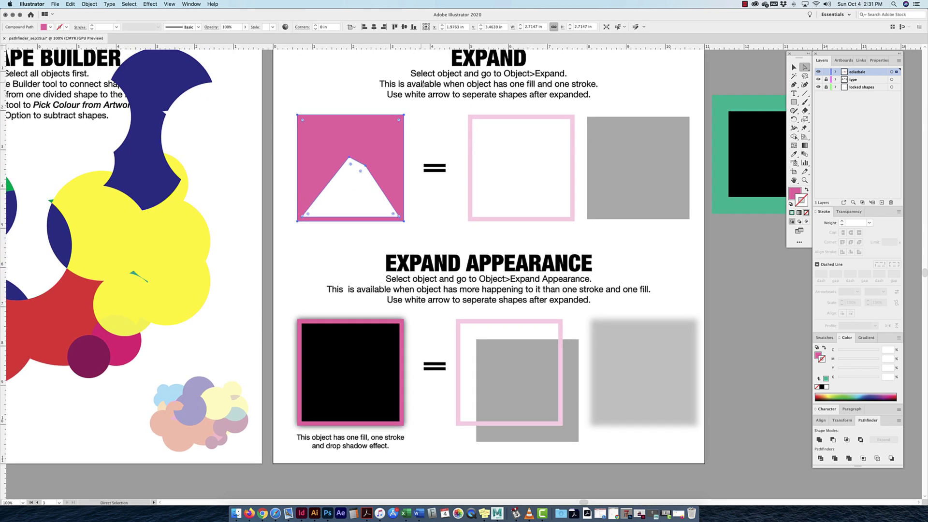
left_click(93, 4)
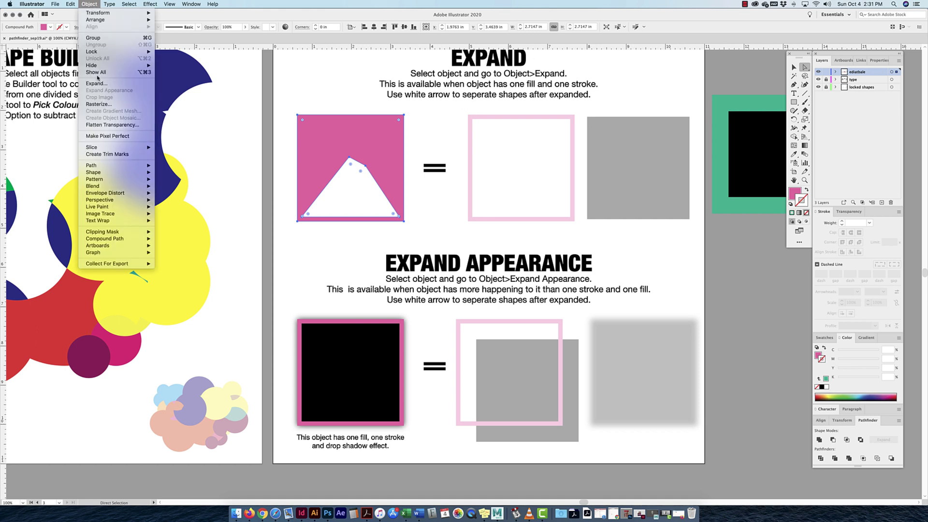
left_click(433, 111)
scroll(448, 182, "down", 5)
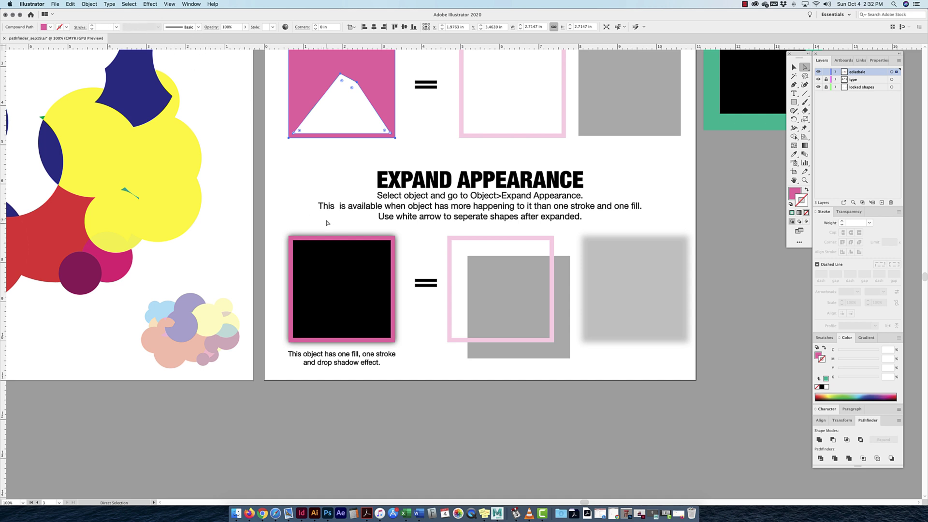
left_click(355, 280)
left_click(89, 4)
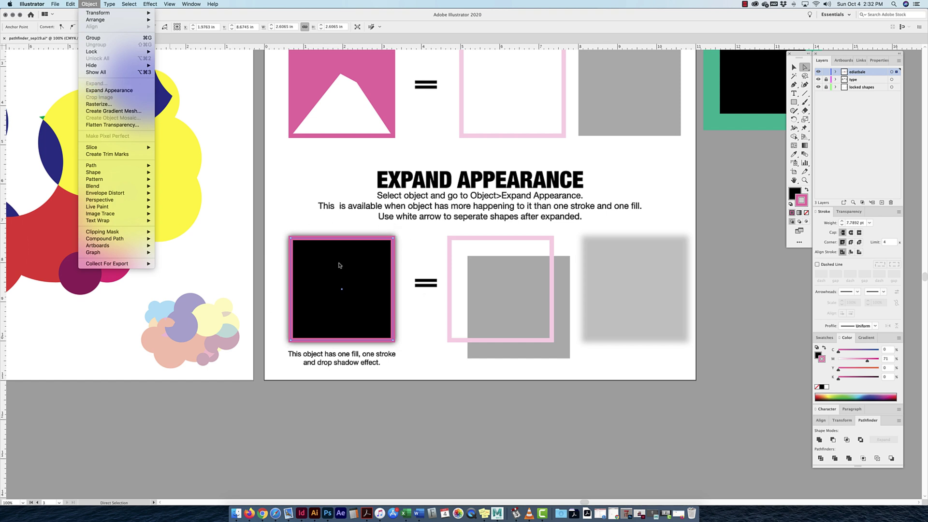
left_click(108, 91)
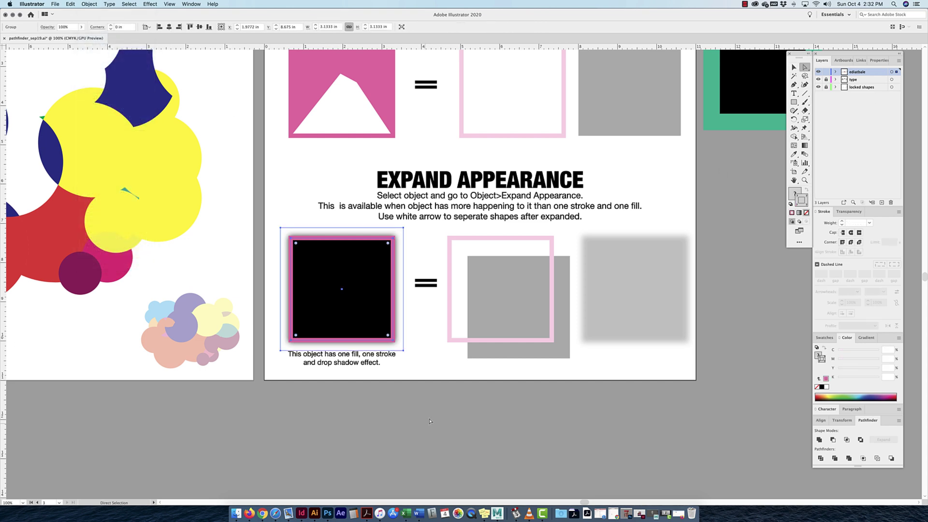
Step: Separate the drop shadow and the black fill from the pink frame, placing both side by side below the artboard
left_click_drag(403, 349, 493, 500)
scroll(454, 373, "down", 3)
scroll(454, 373, "left", 1)
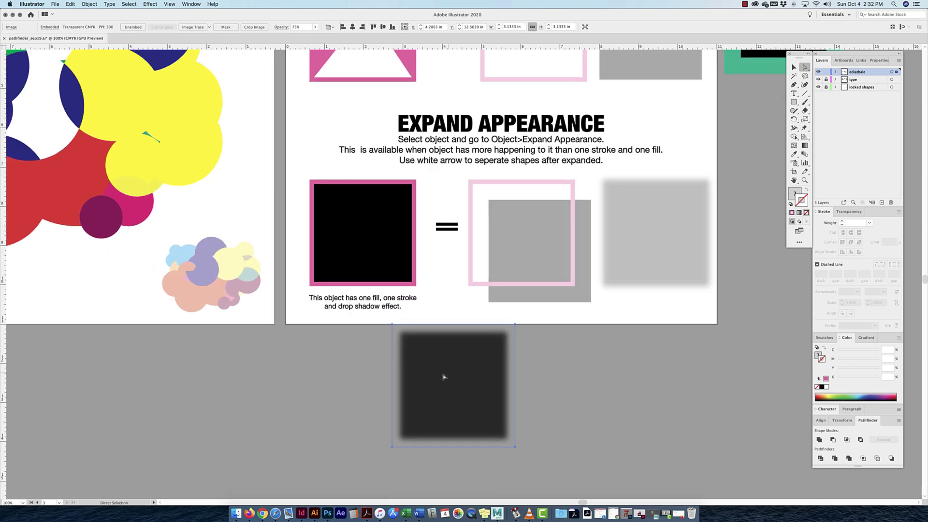
left_click_drag(441, 375, 490, 391)
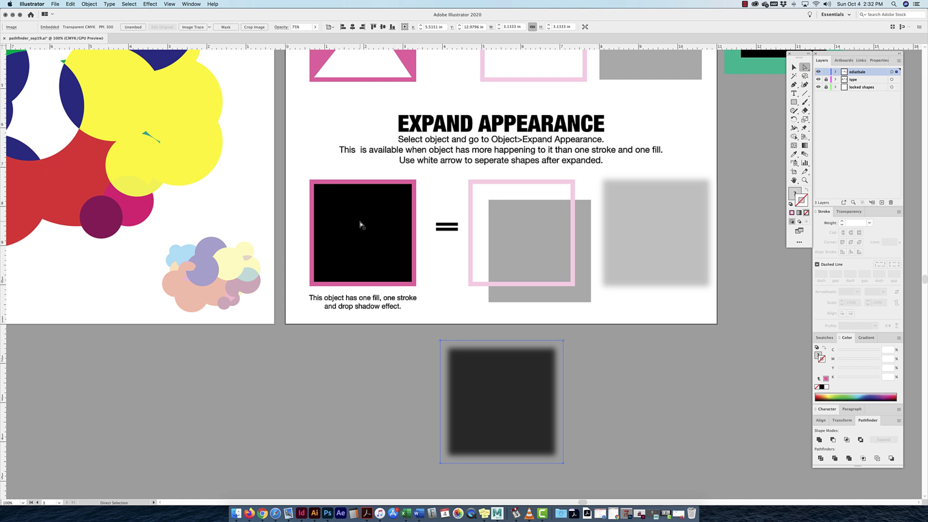
left_click_drag(361, 221, 298, 387)
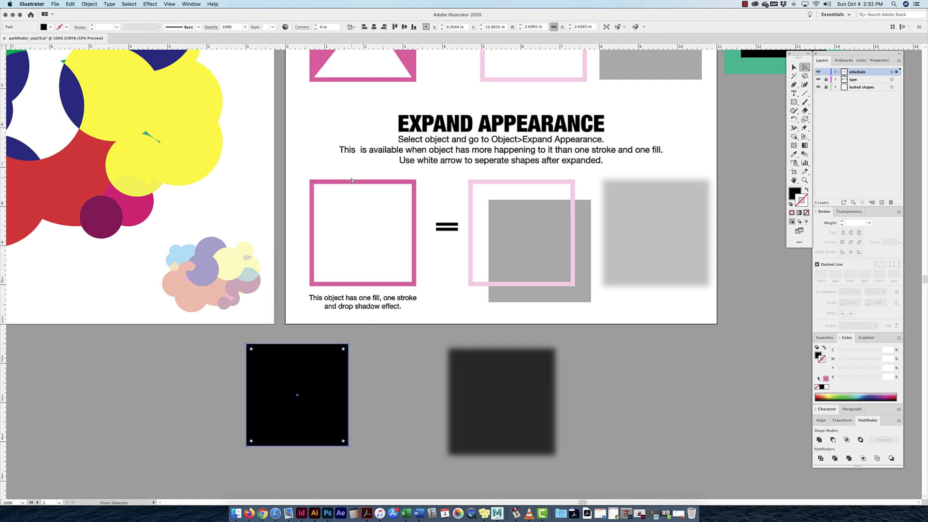
Step: Try to pull the upper-right corner point of the stroked pink frame toward its centre, and undo the change
left_click(342, 170)
left_click(356, 183)
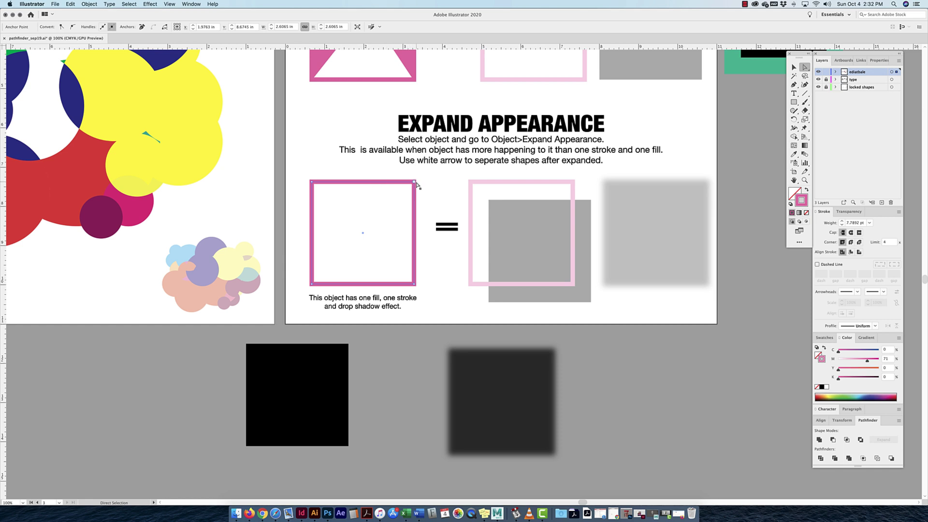
left_click_drag(414, 181, 378, 216)
key("super+z")
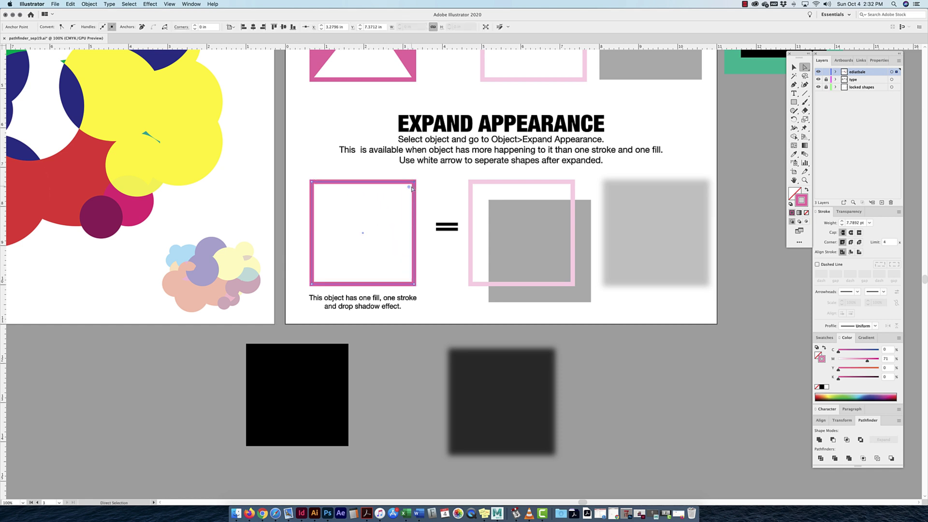
Step: Expand the pink frame's stroke and pull its upper-left inner corner point toward the centre
left_click(89, 3)
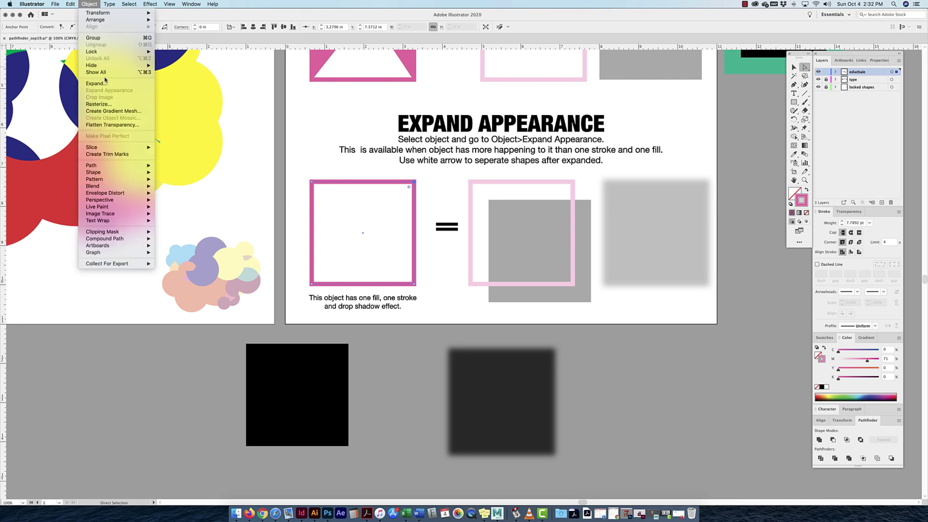
left_click(133, 96)
left_click(485, 297)
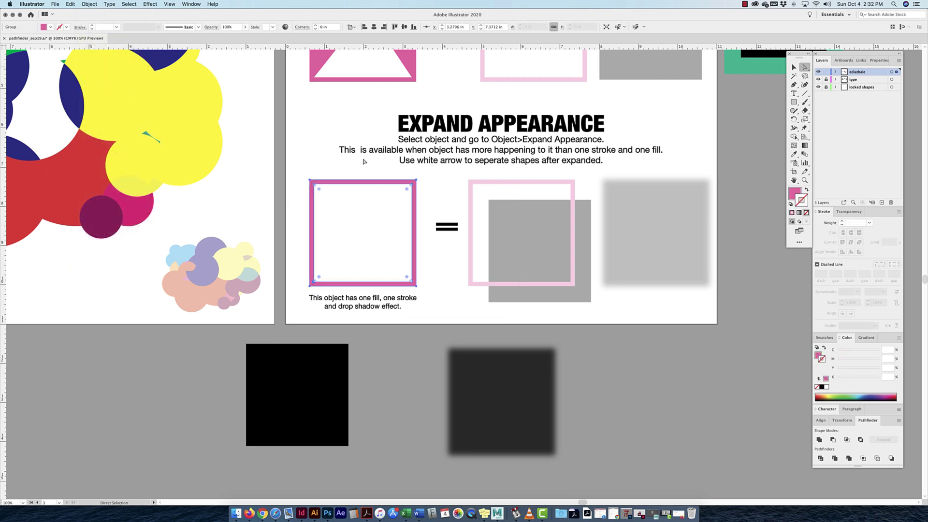
left_click_drag(314, 184, 359, 223)
Step: Move the separated black square closer to the shadow and give it a 40 pt crimson stroke
left_click(314, 369)
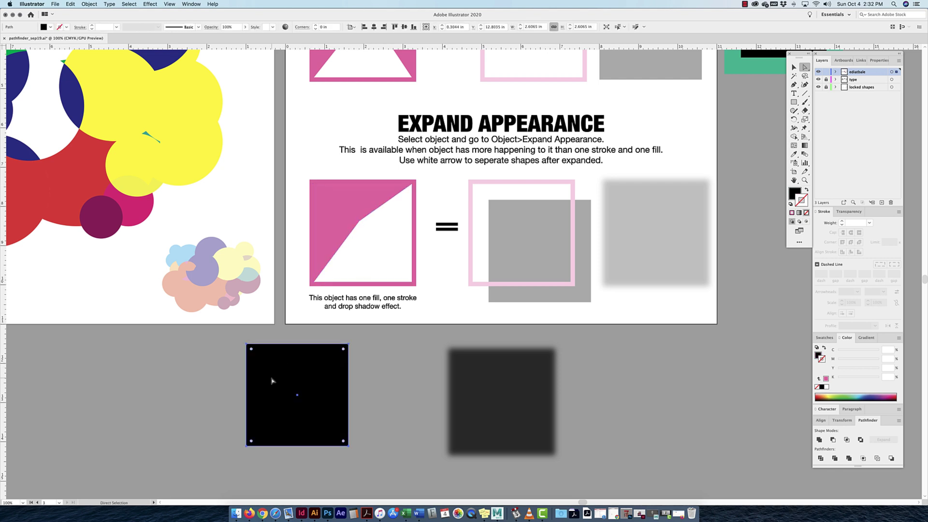
left_click_drag(280, 378, 337, 377)
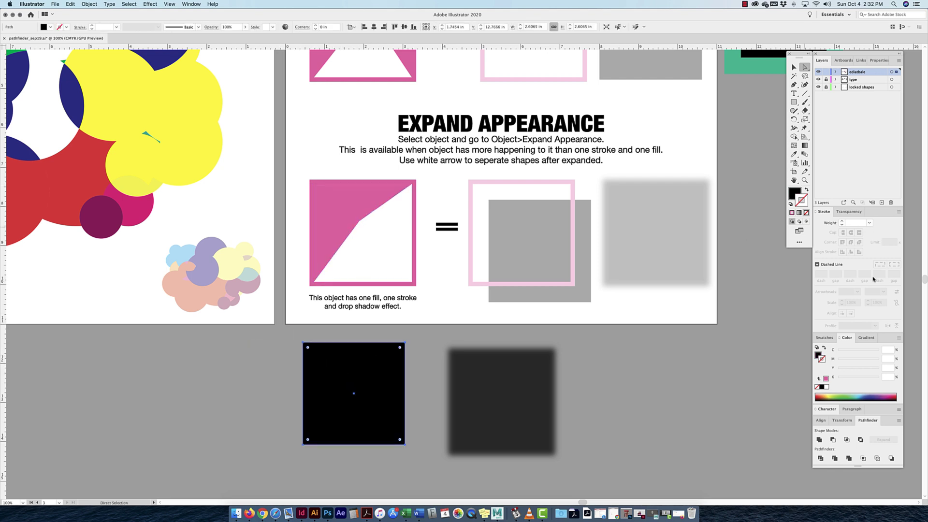
left_click(874, 393)
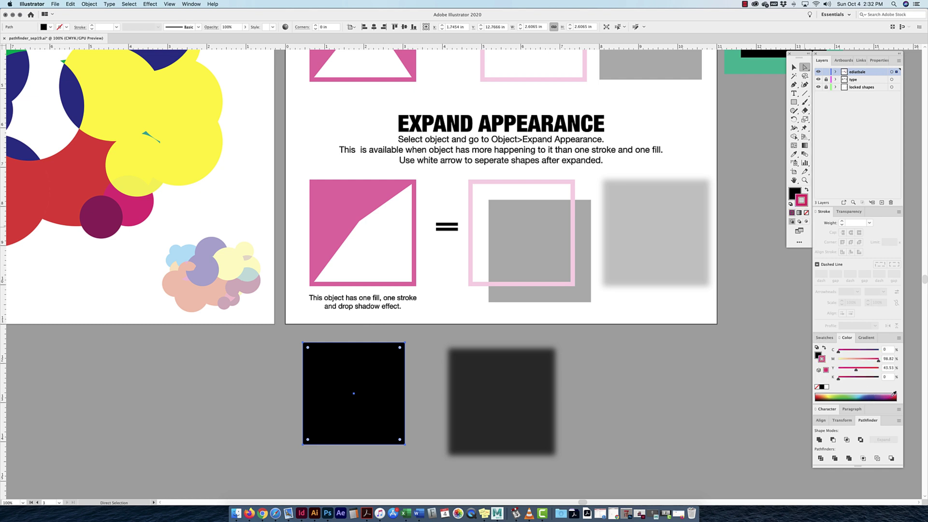
left_click(843, 223)
type("40")
key("Return")
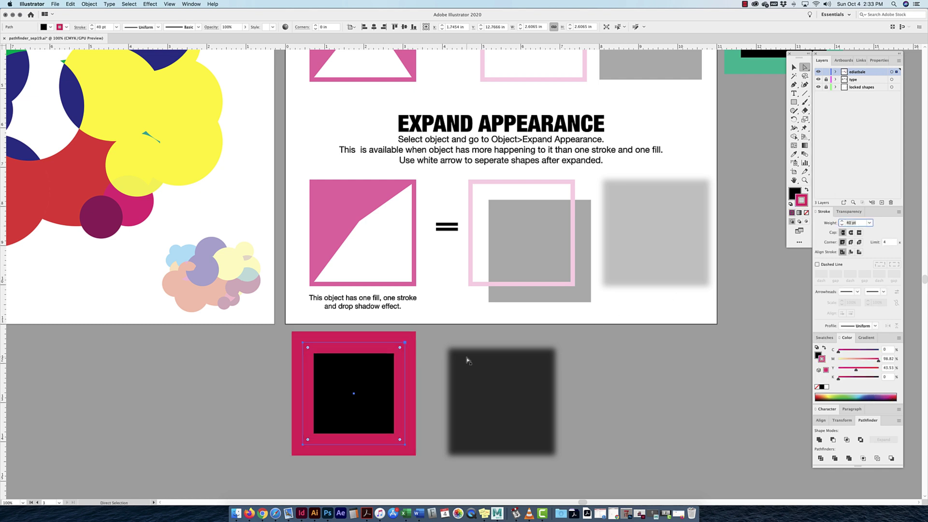
Step: Expand the crimson-stroked black square, and move its black fill and crimson frame apart below the artboard
left_click(85, 5)
left_click(116, 87)
key("Return")
left_click(389, 408)
left_click_drag(390, 408, 194, 461)
left_click(353, 343)
left_click_drag(361, 354, 333, 387)
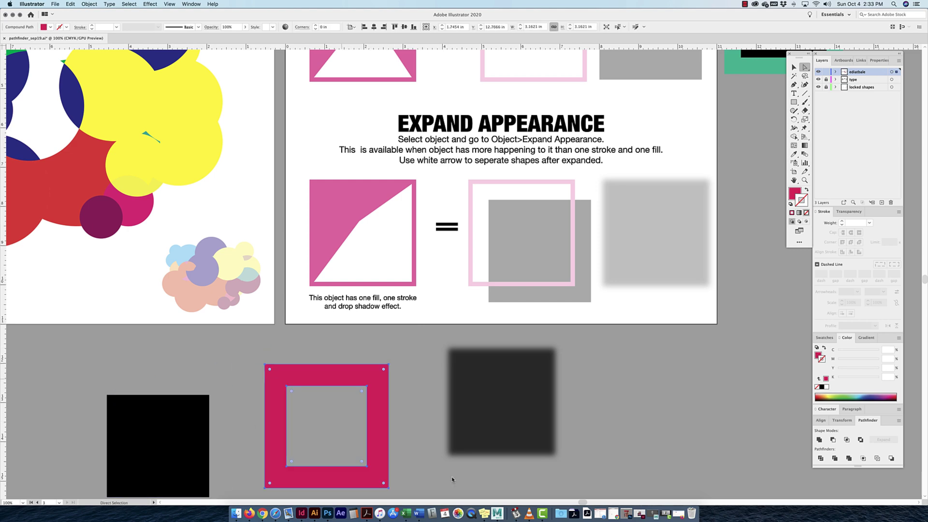
left_click_drag(483, 474, 476, 421)
left_click_drag(561, 352, 561, 468)
left_click_drag(536, 214, 486, 312)
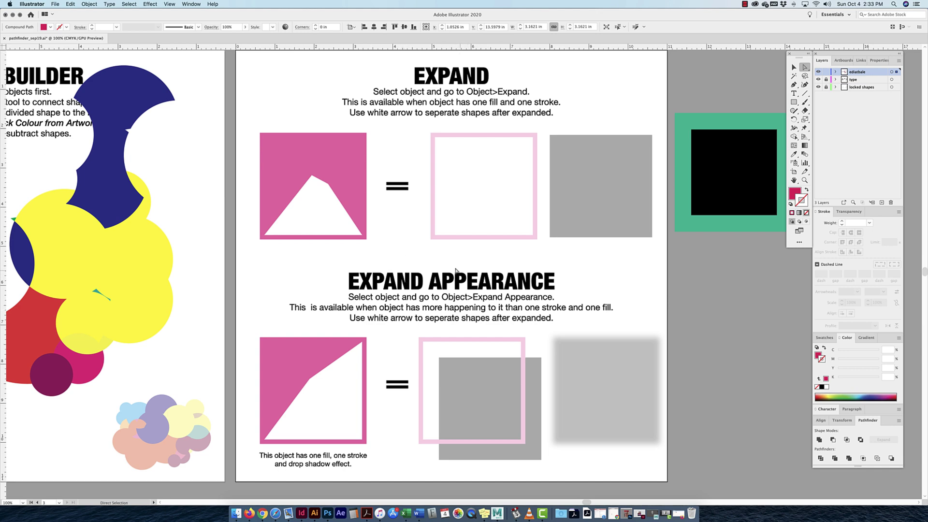
key("super+minus")
left_click_drag(105, 237, 282, 242)
scroll(281, 242, "left", 10)
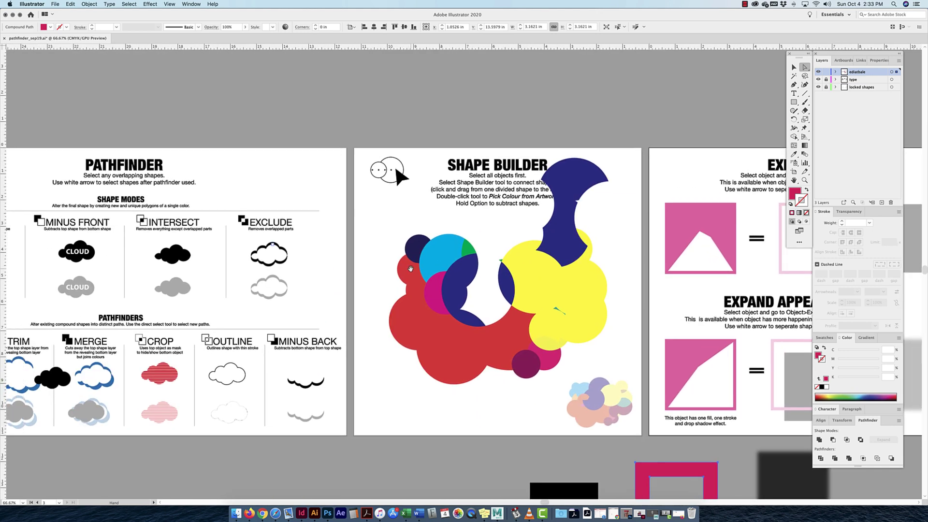